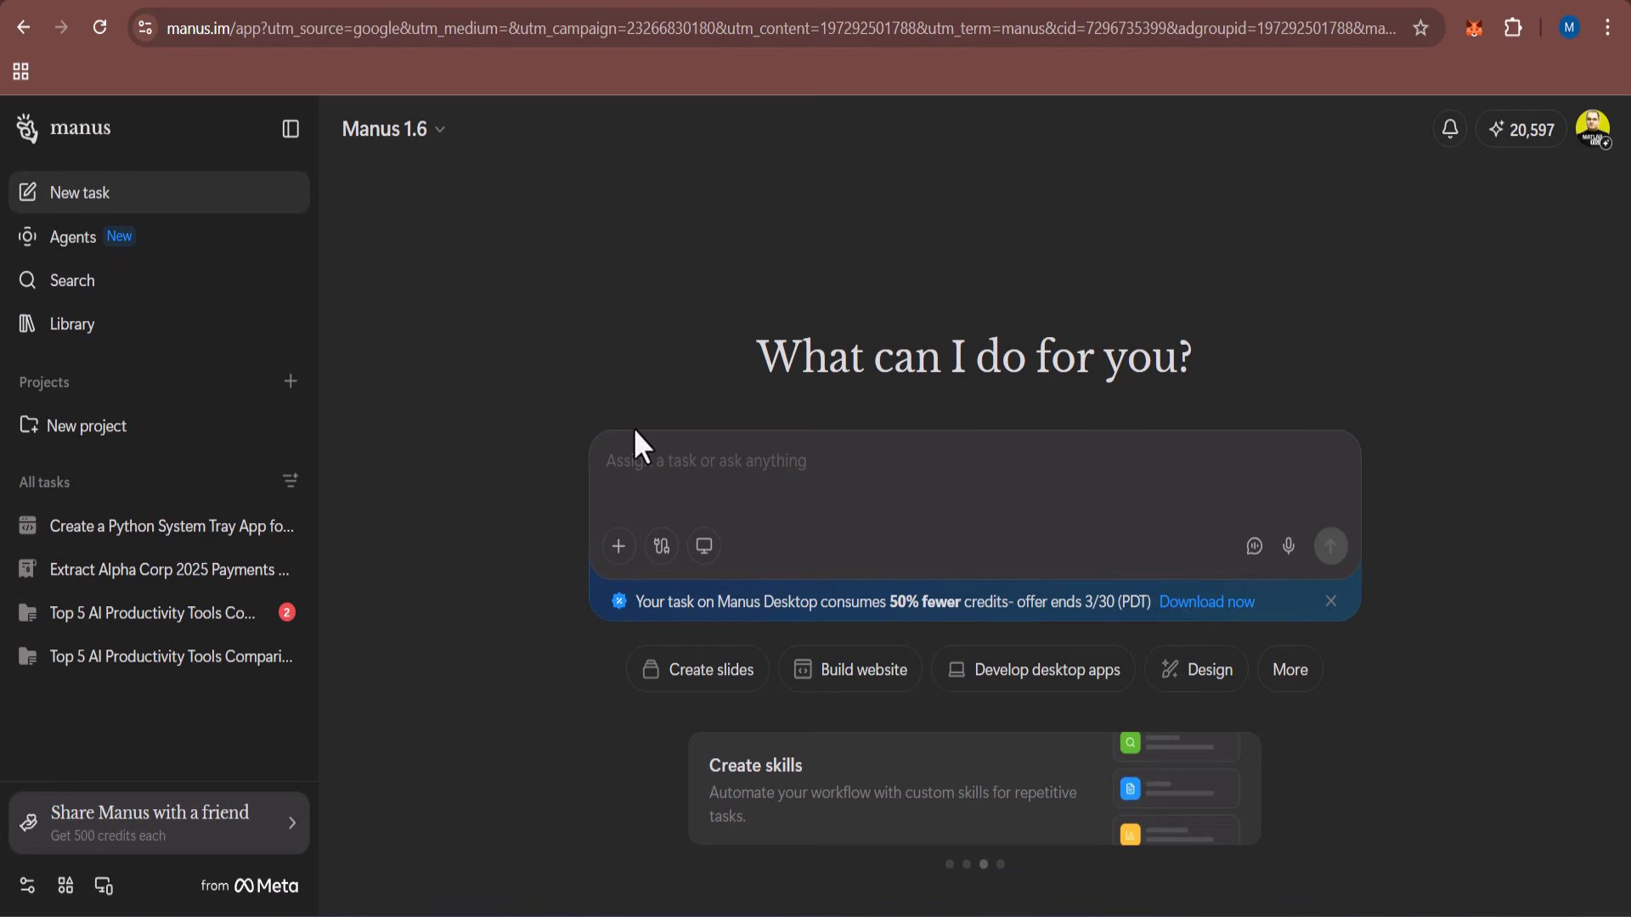
pyautogui.click(799, 456)
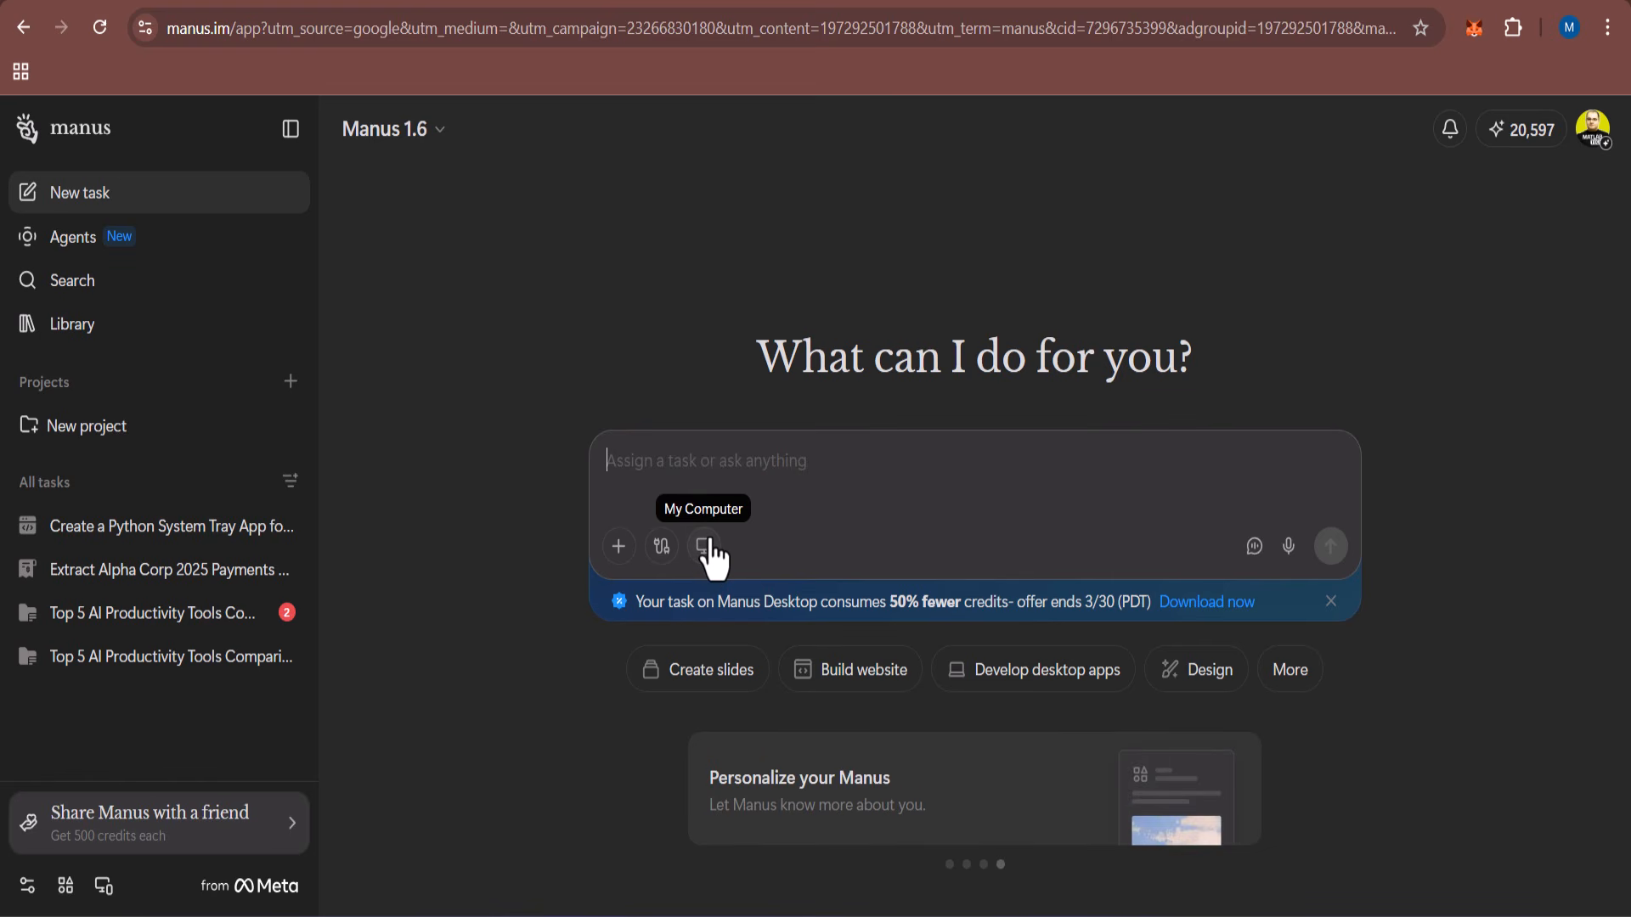
pyautogui.click(1173, 607)
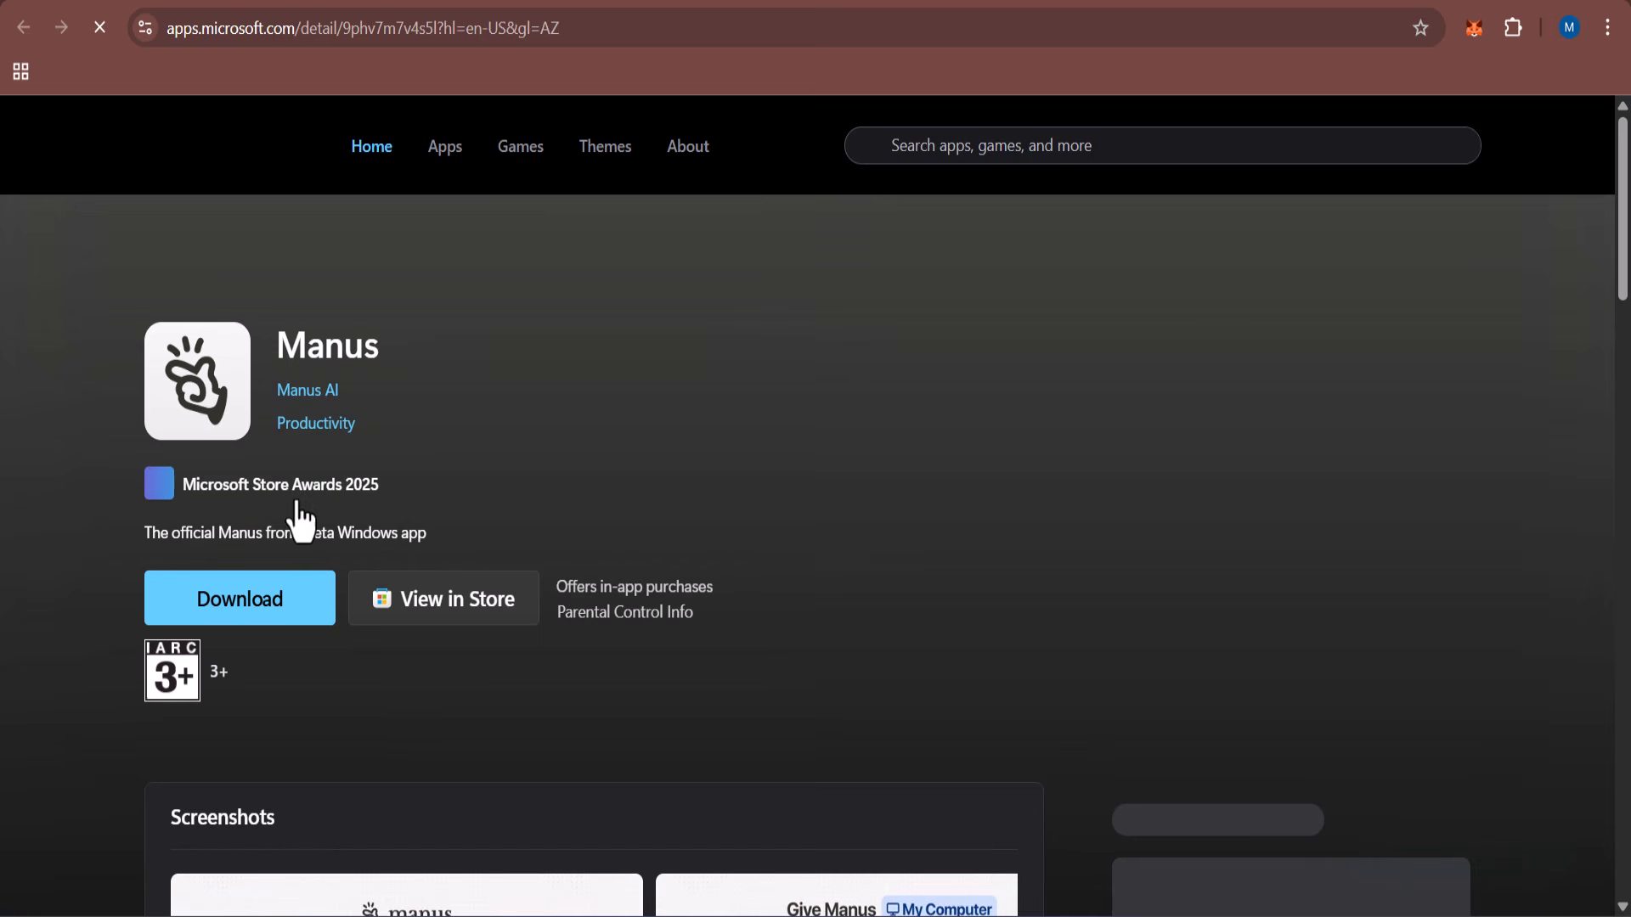
pyautogui.hotkey('ctrl', 'w')
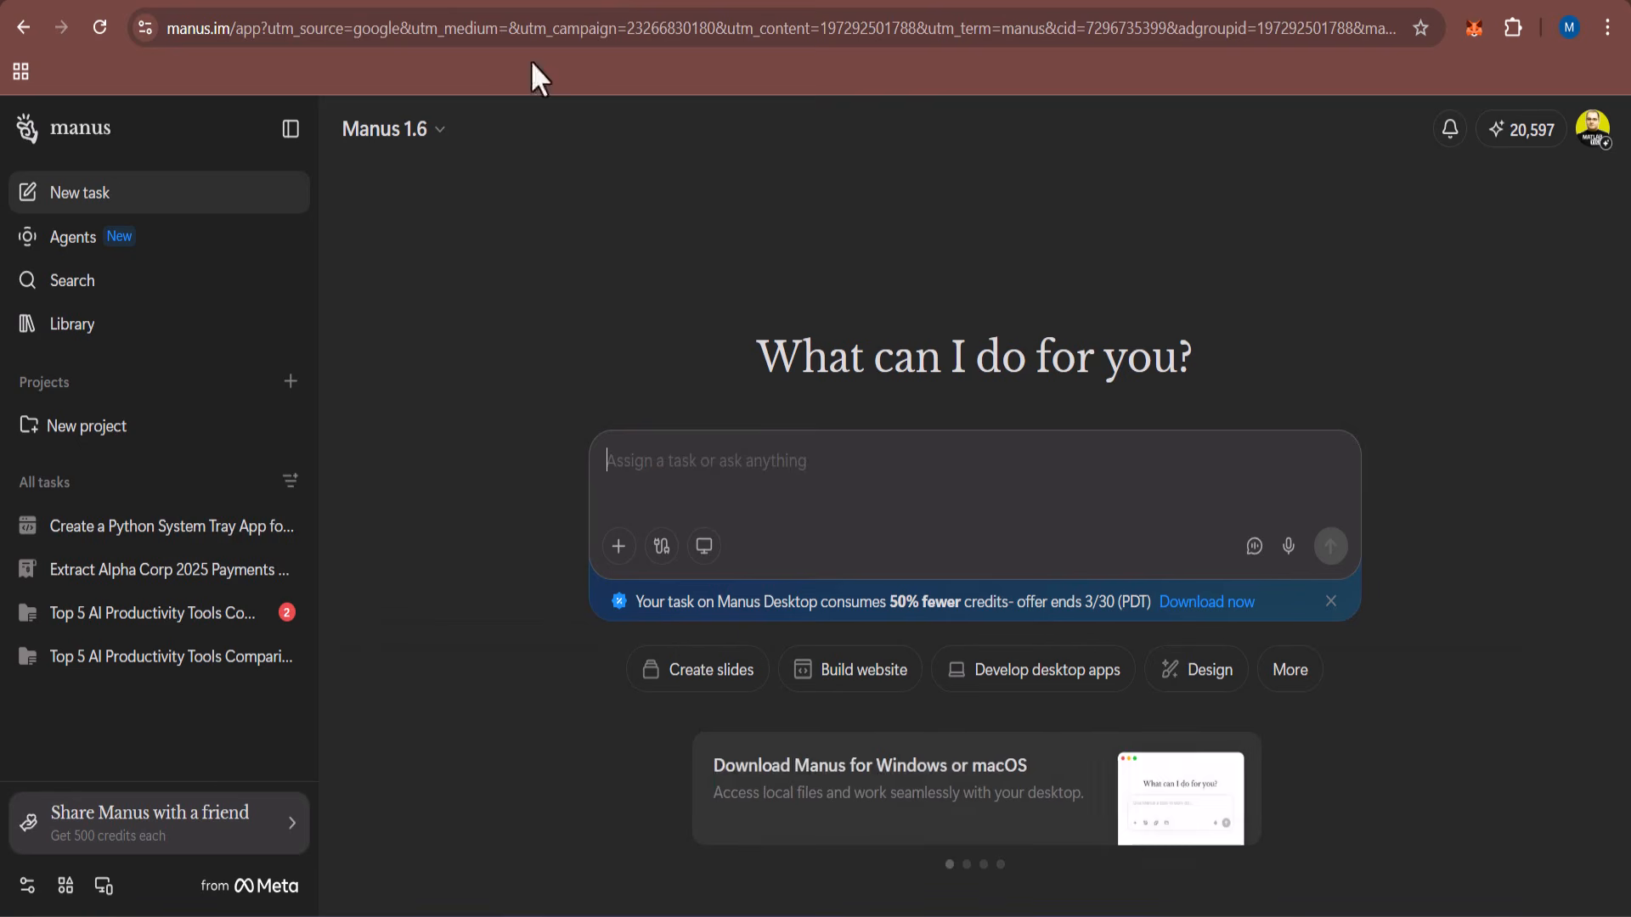
# Look through the Agents page, the task search and the generated files in the Library
pyautogui.click(182, 240)
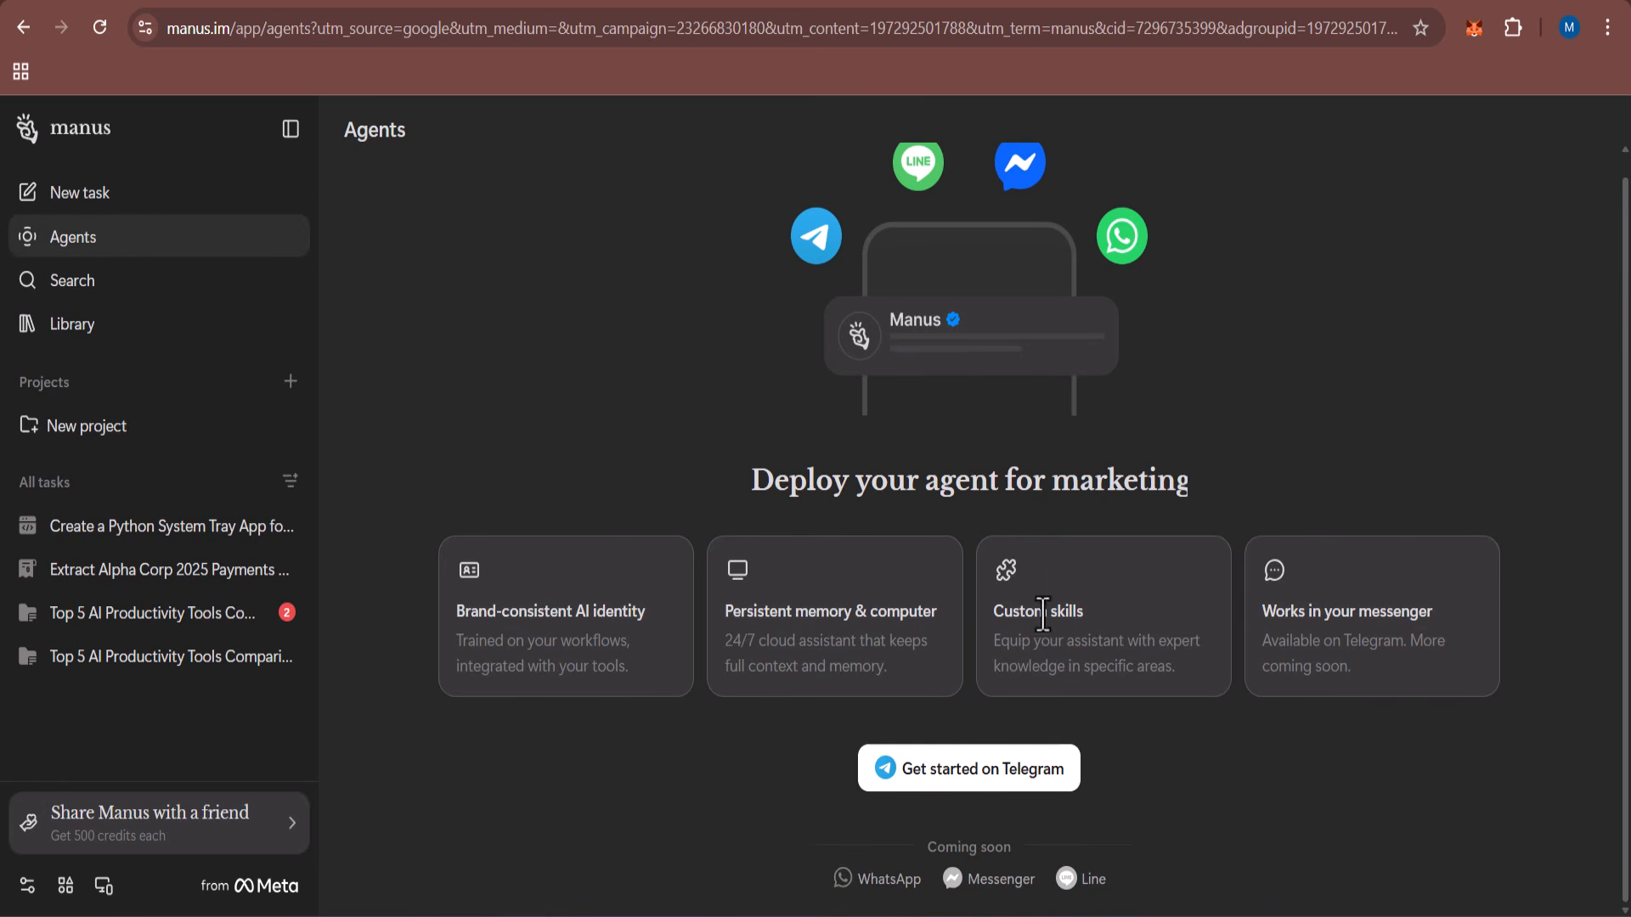
pyautogui.click(143, 297)
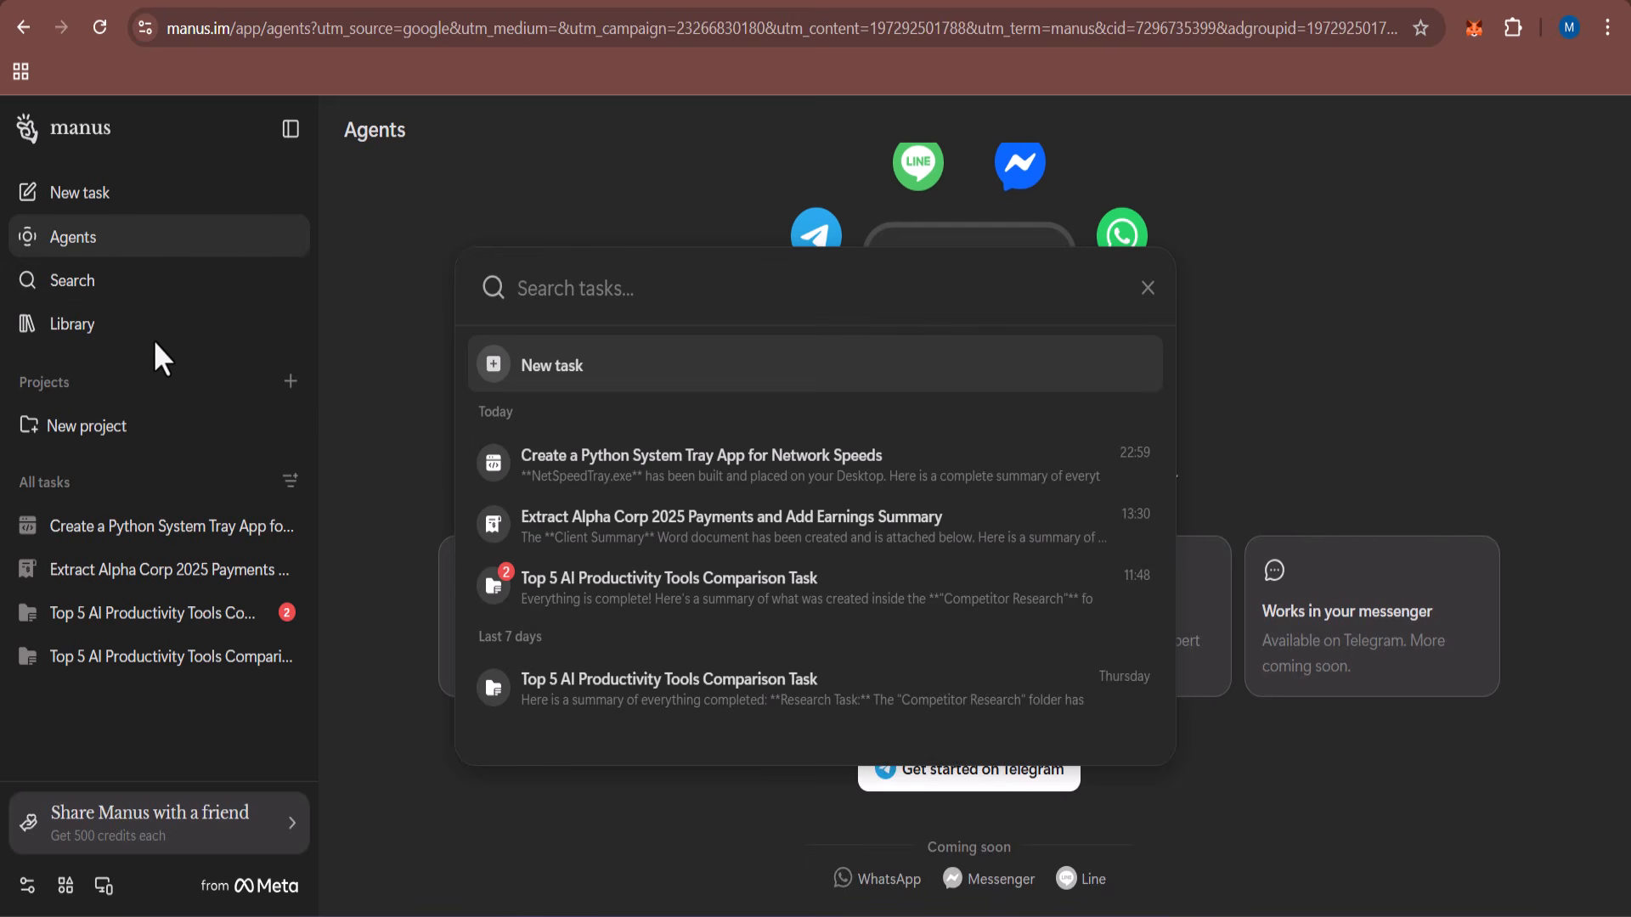
pyautogui.click(155, 327)
pyautogui.click(157, 327)
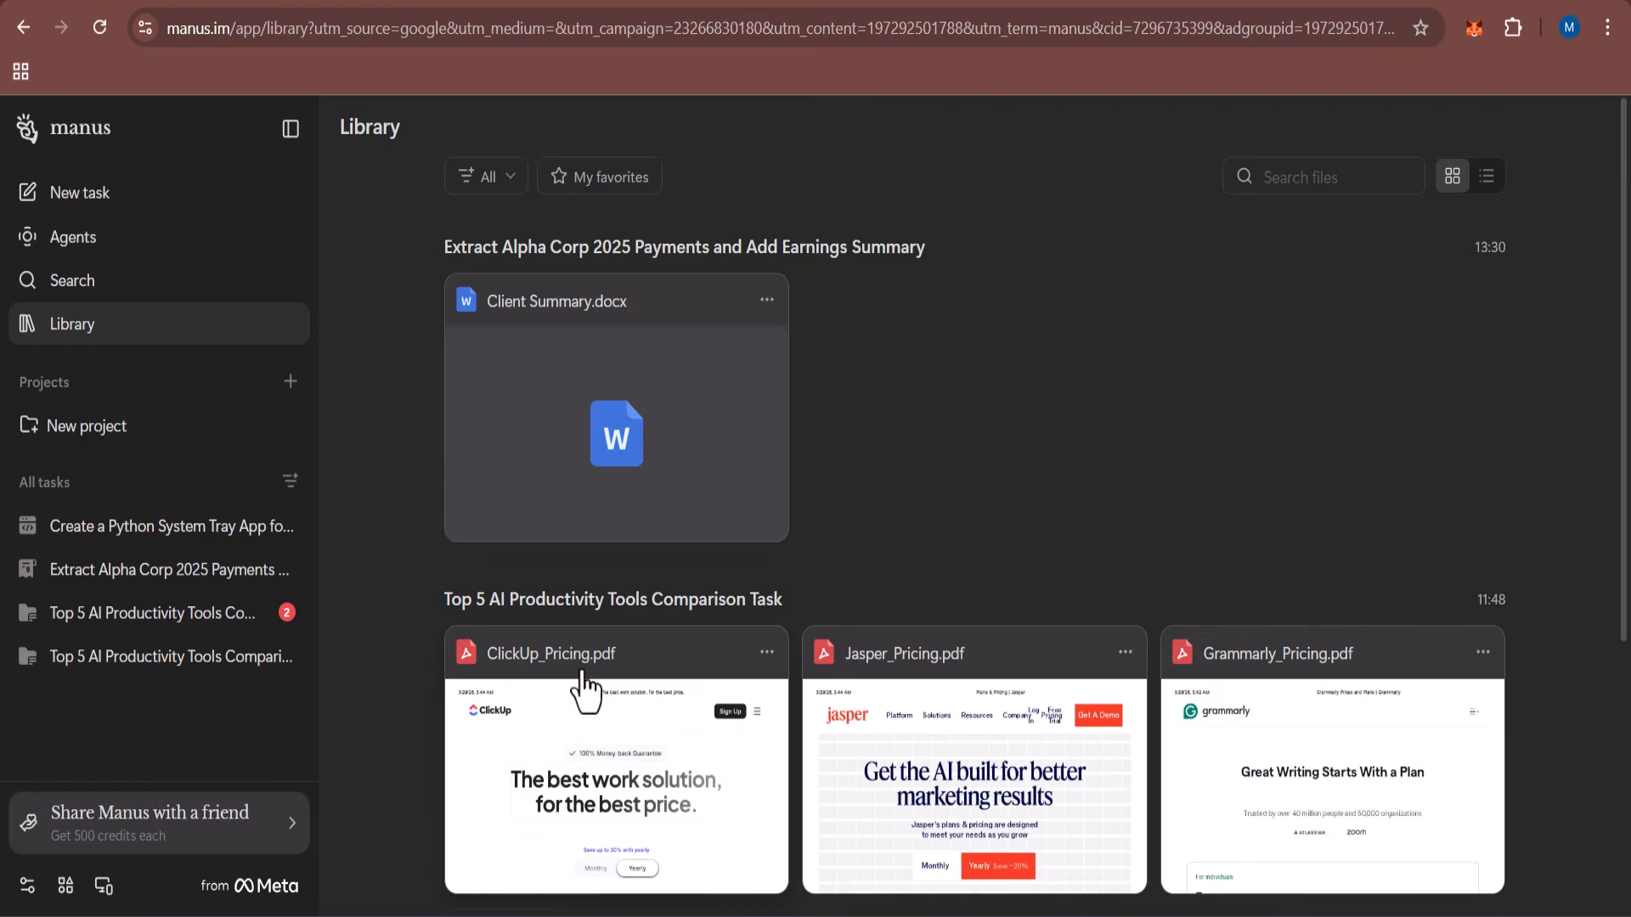
pyautogui.scroll(-3, 586, 684)
pyautogui.scroll(-2, 586, 688)
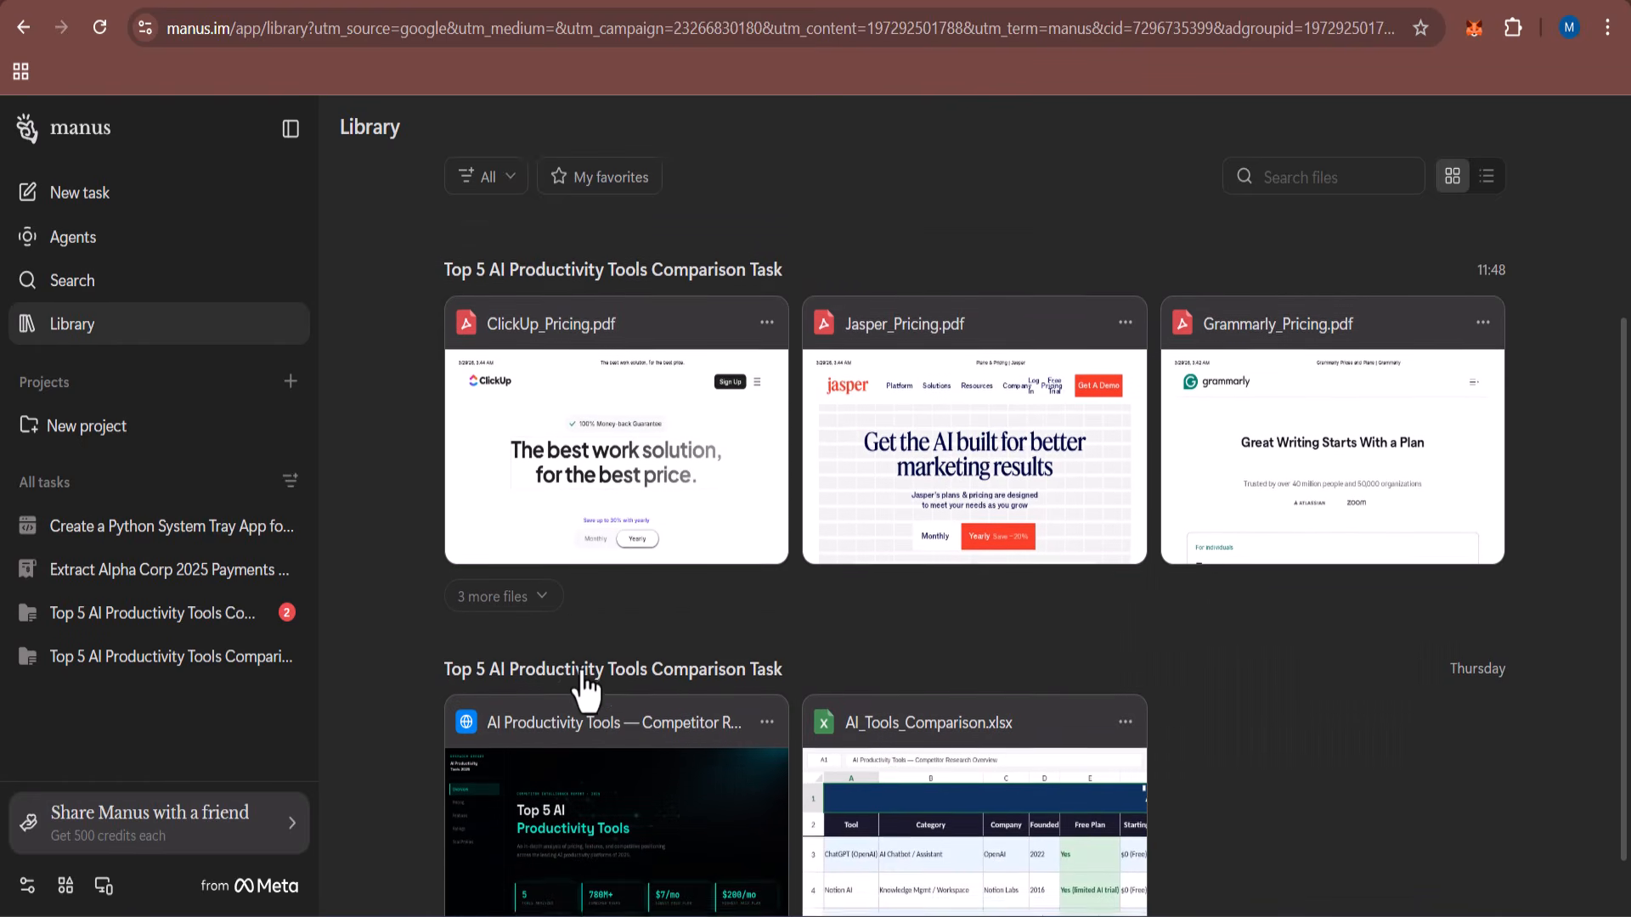
pyautogui.scroll(2, 582, 687)
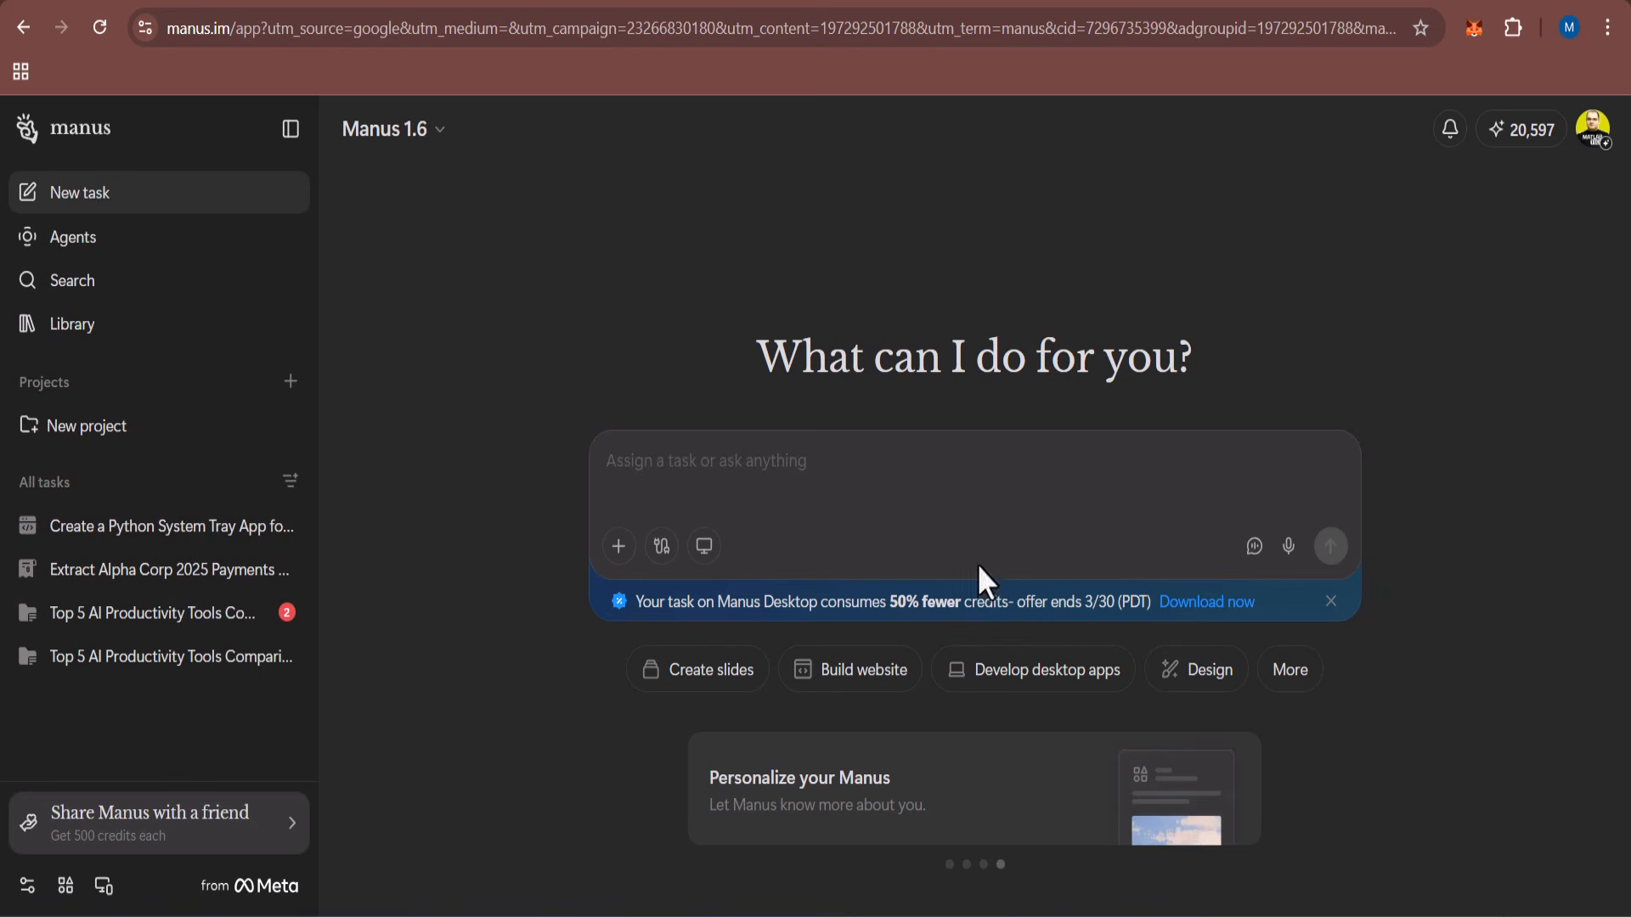
# Download the Manus desktop app from the Microsoft Store page and run its installer
pyautogui.click(1206, 601)
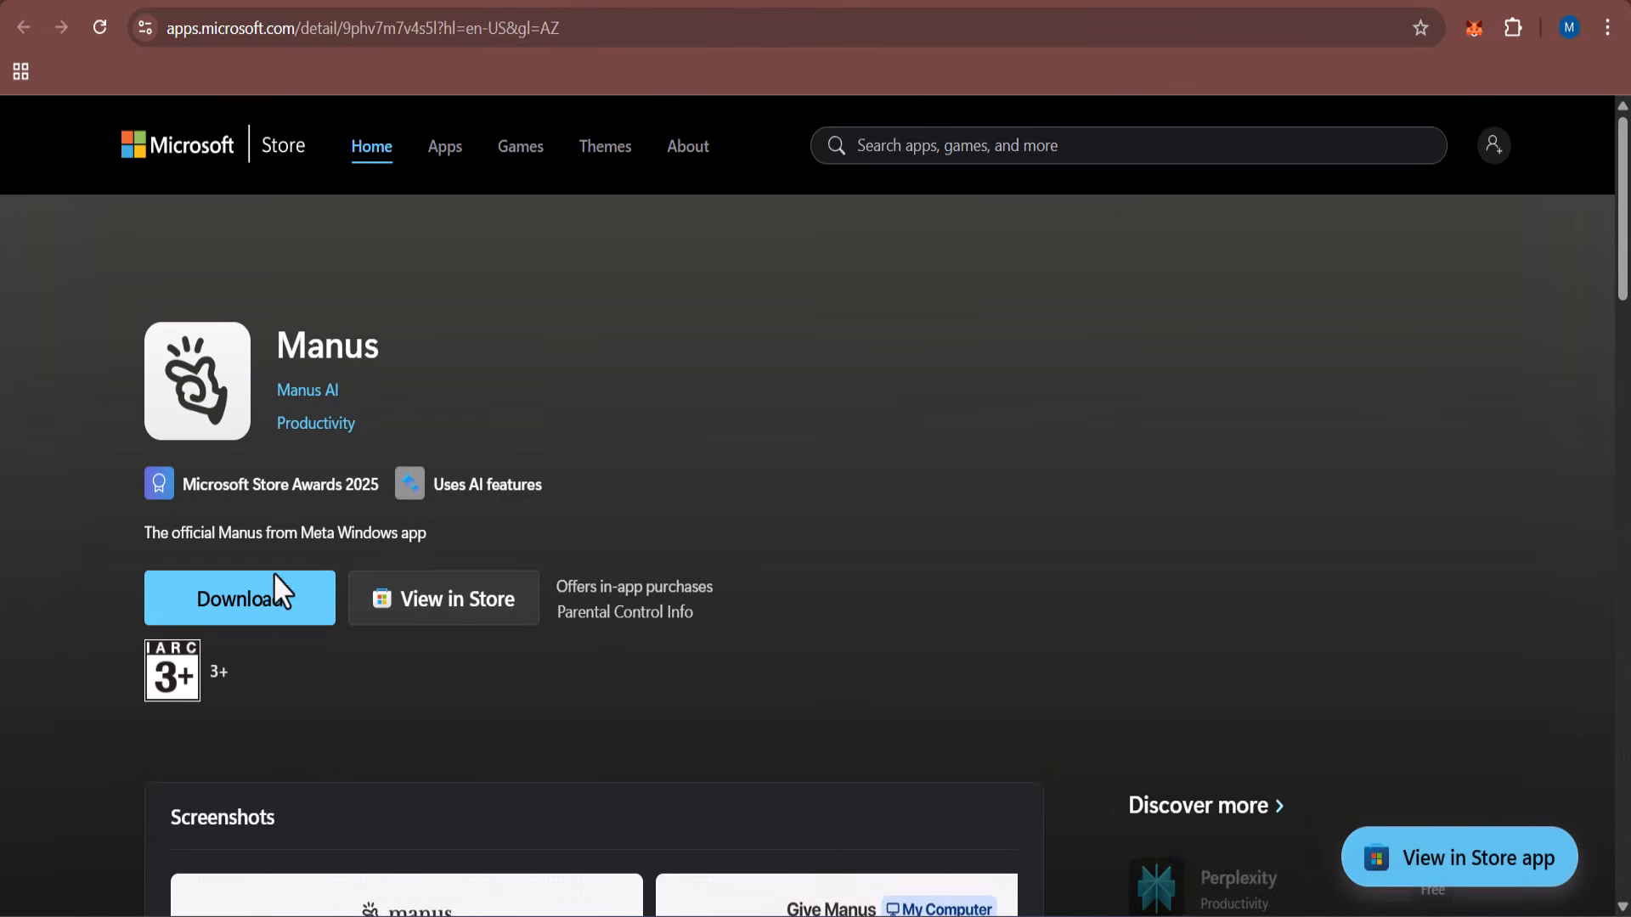
pyautogui.click(273, 589)
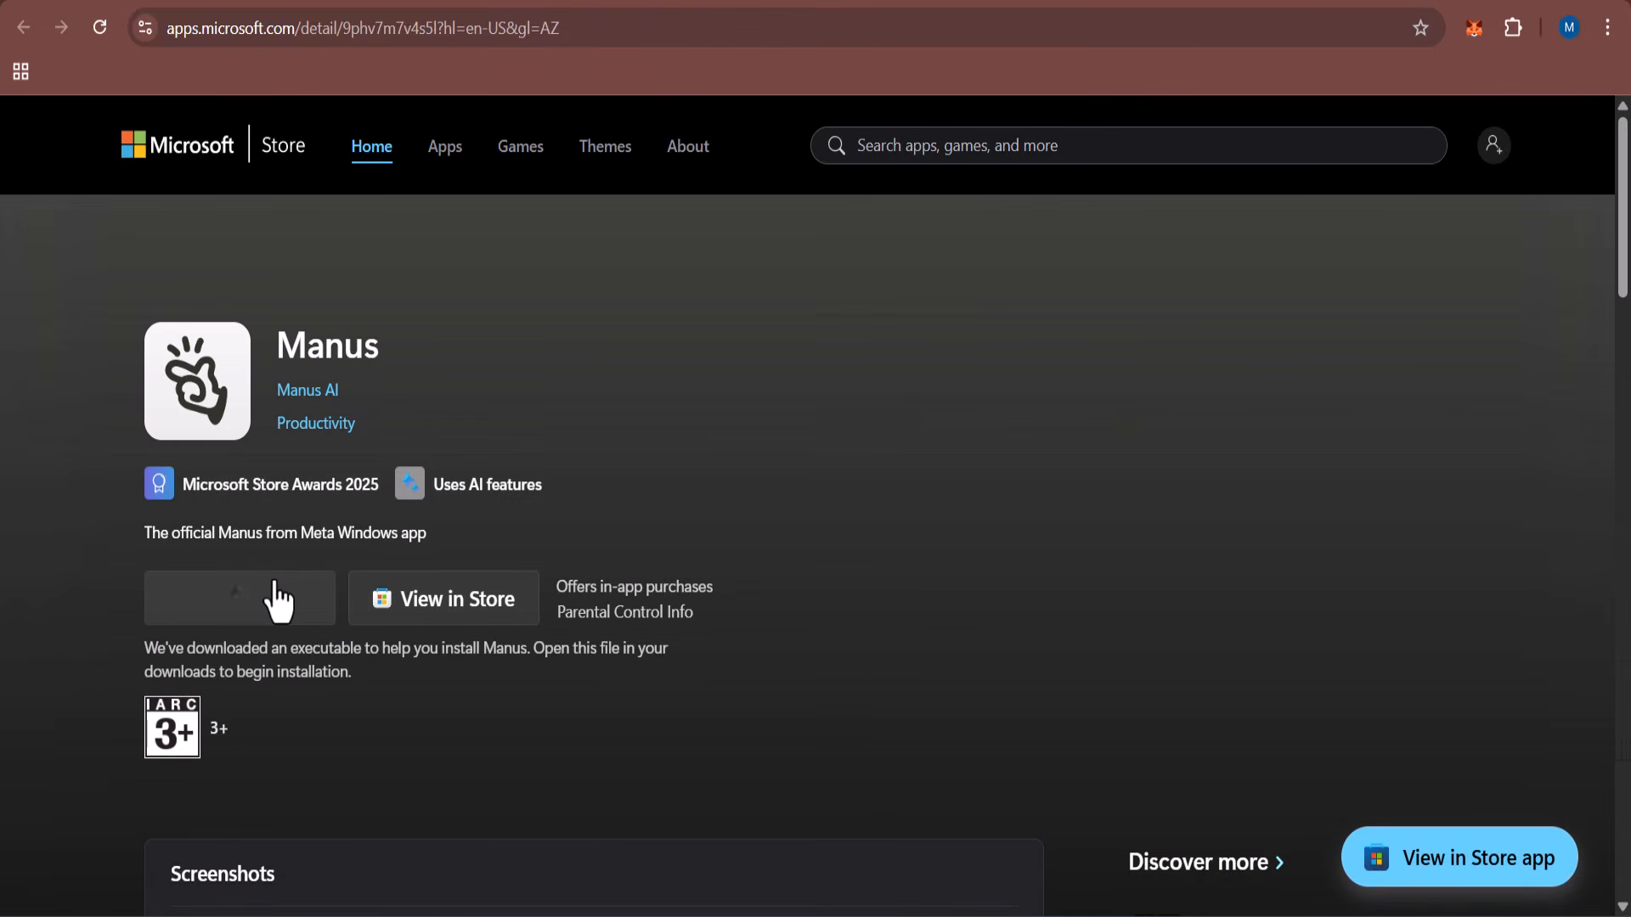
pyautogui.click(1308, 124)
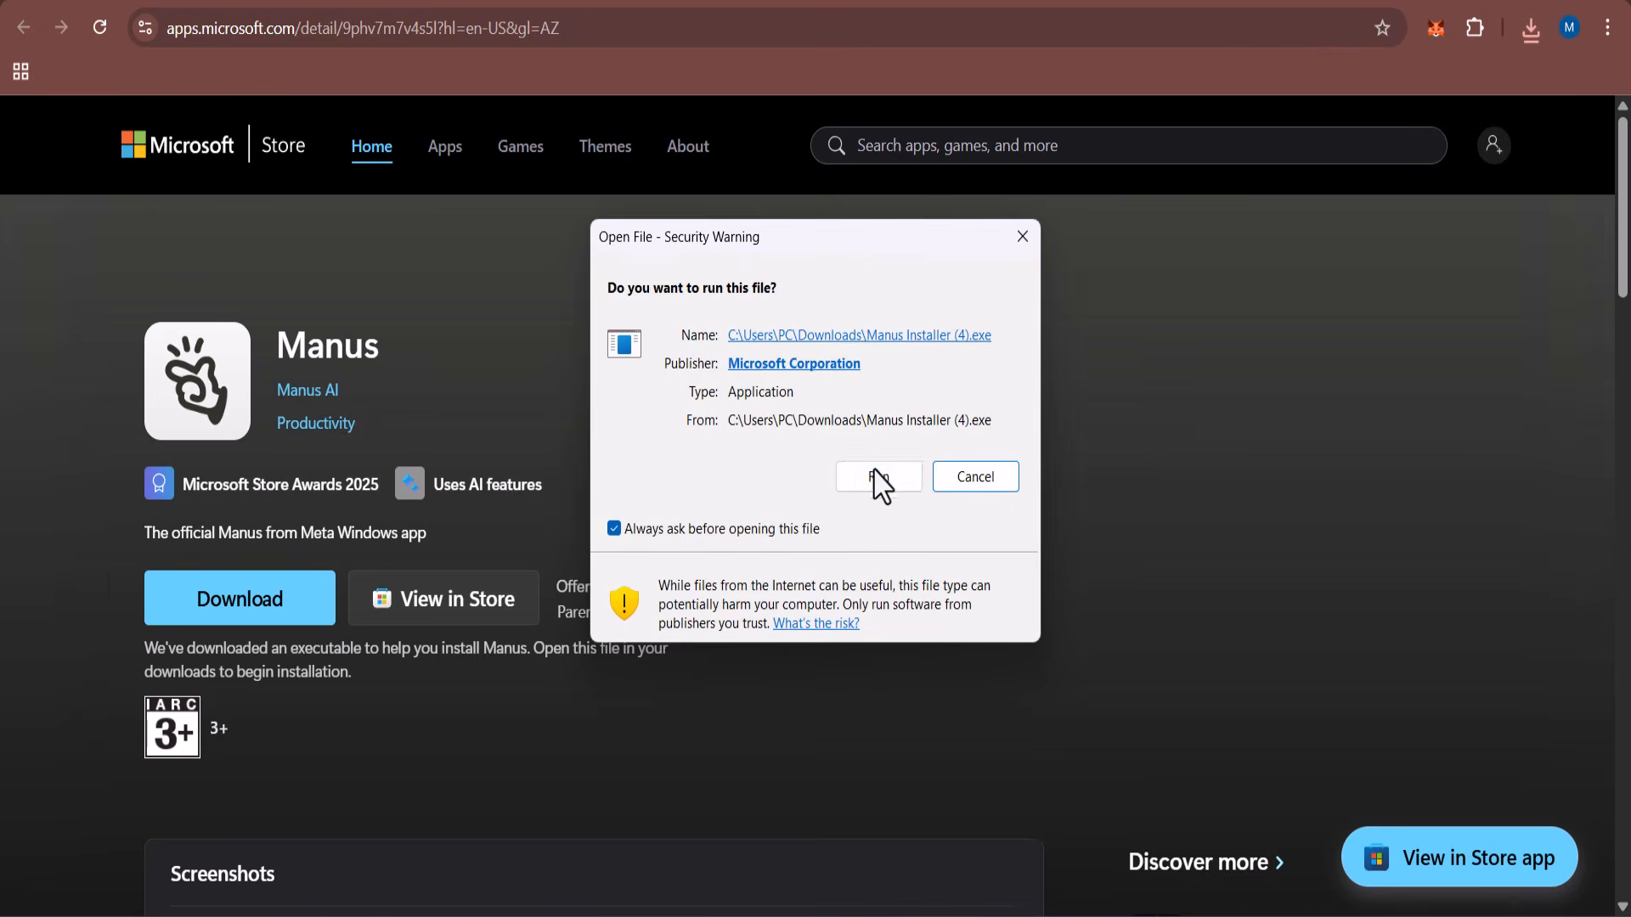
pyautogui.click(875, 478)
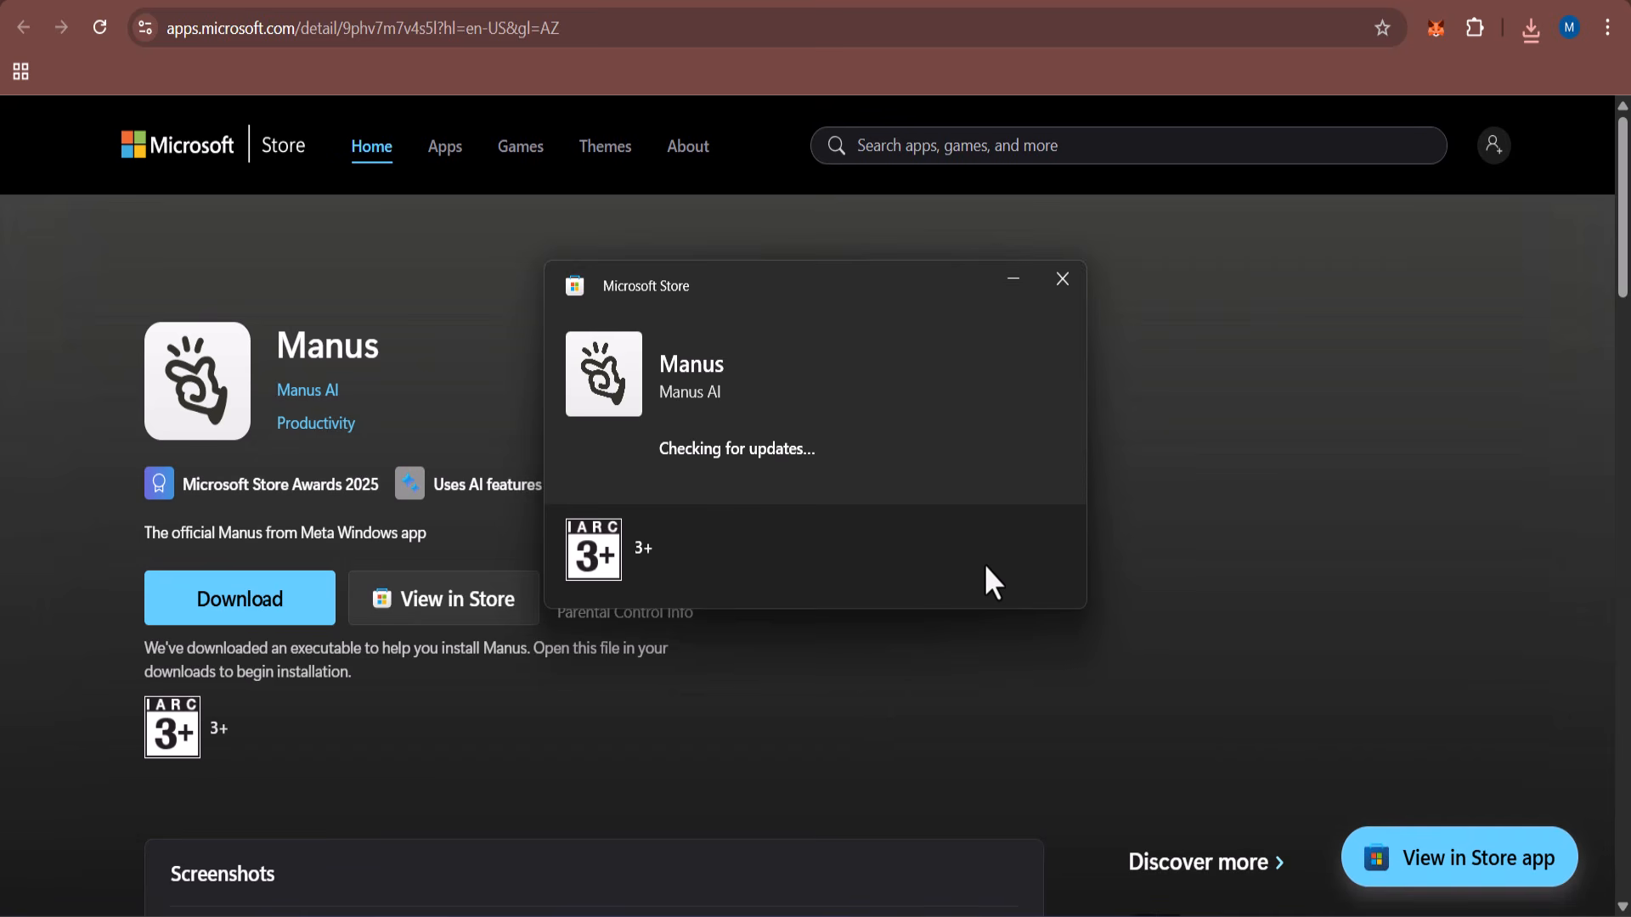
pyautogui.click(1010, 553)
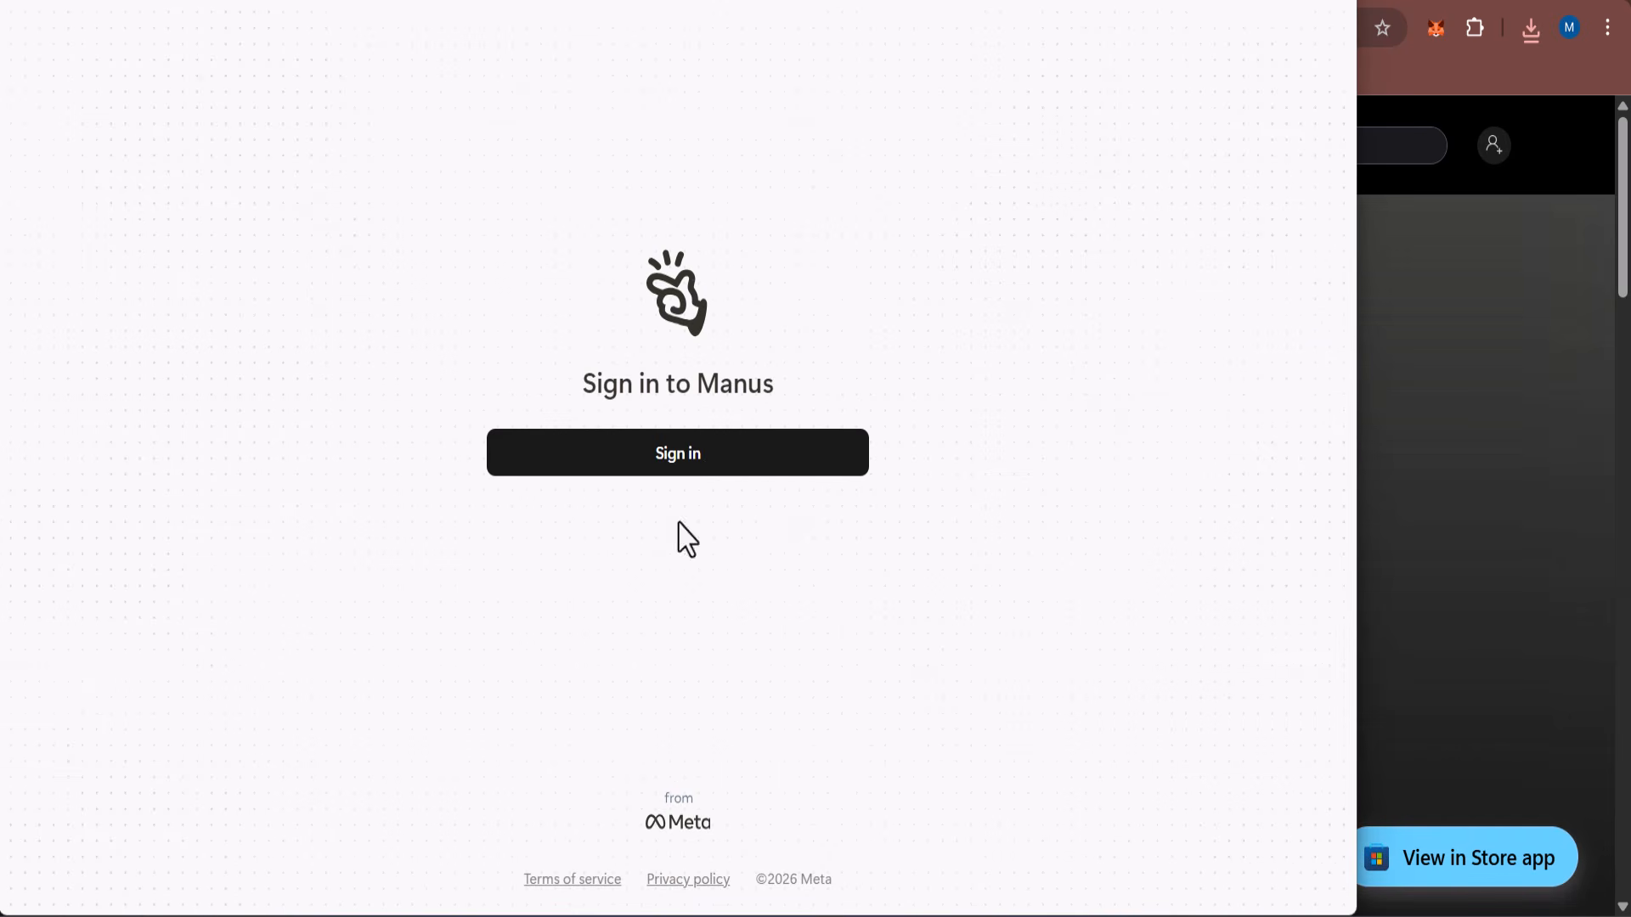
# Sign in to the Manus desktop app with the Google account
pyautogui.click(706, 444)
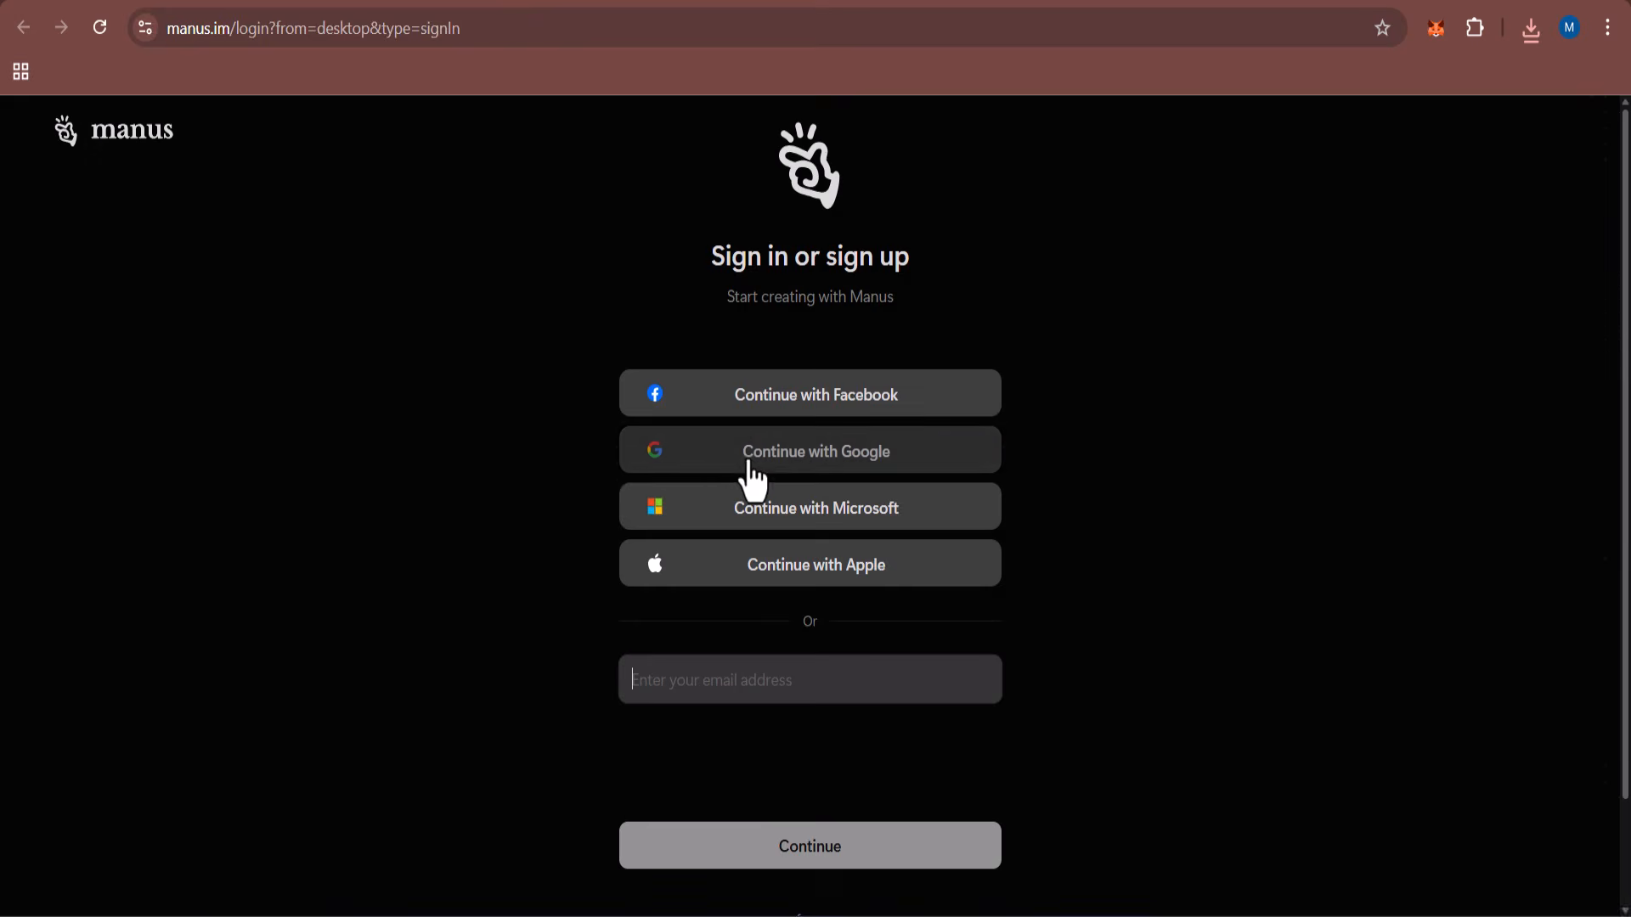
pyautogui.click(747, 473)
pyautogui.click(863, 251)
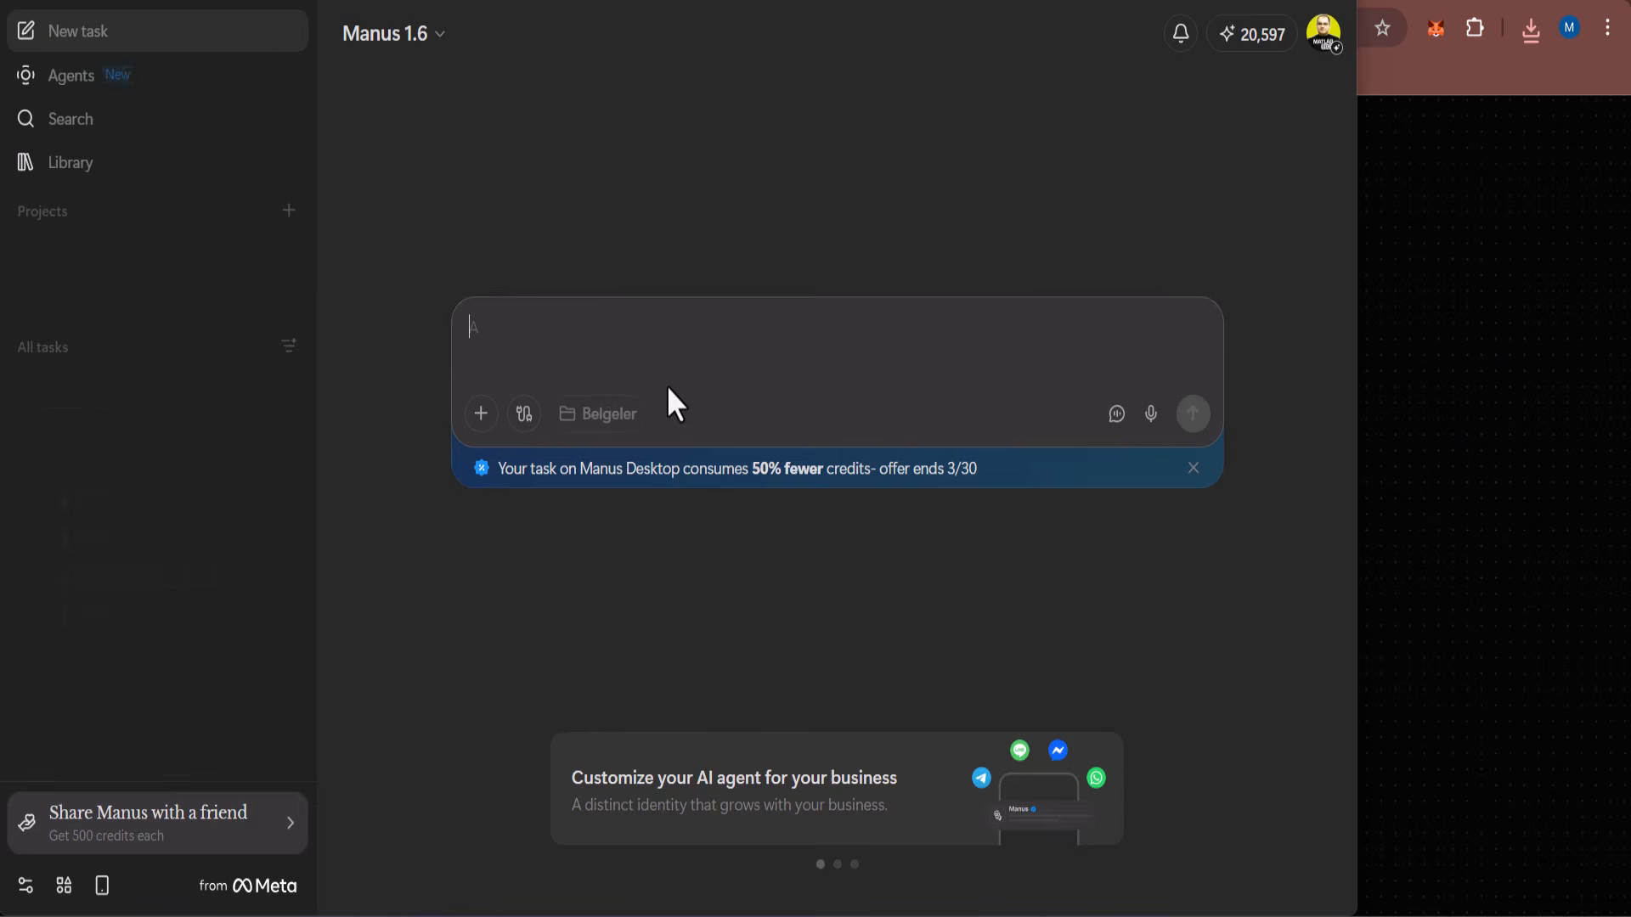
# View the My Computer settings where local folders are managed, and close them
pyautogui.click(565, 413)
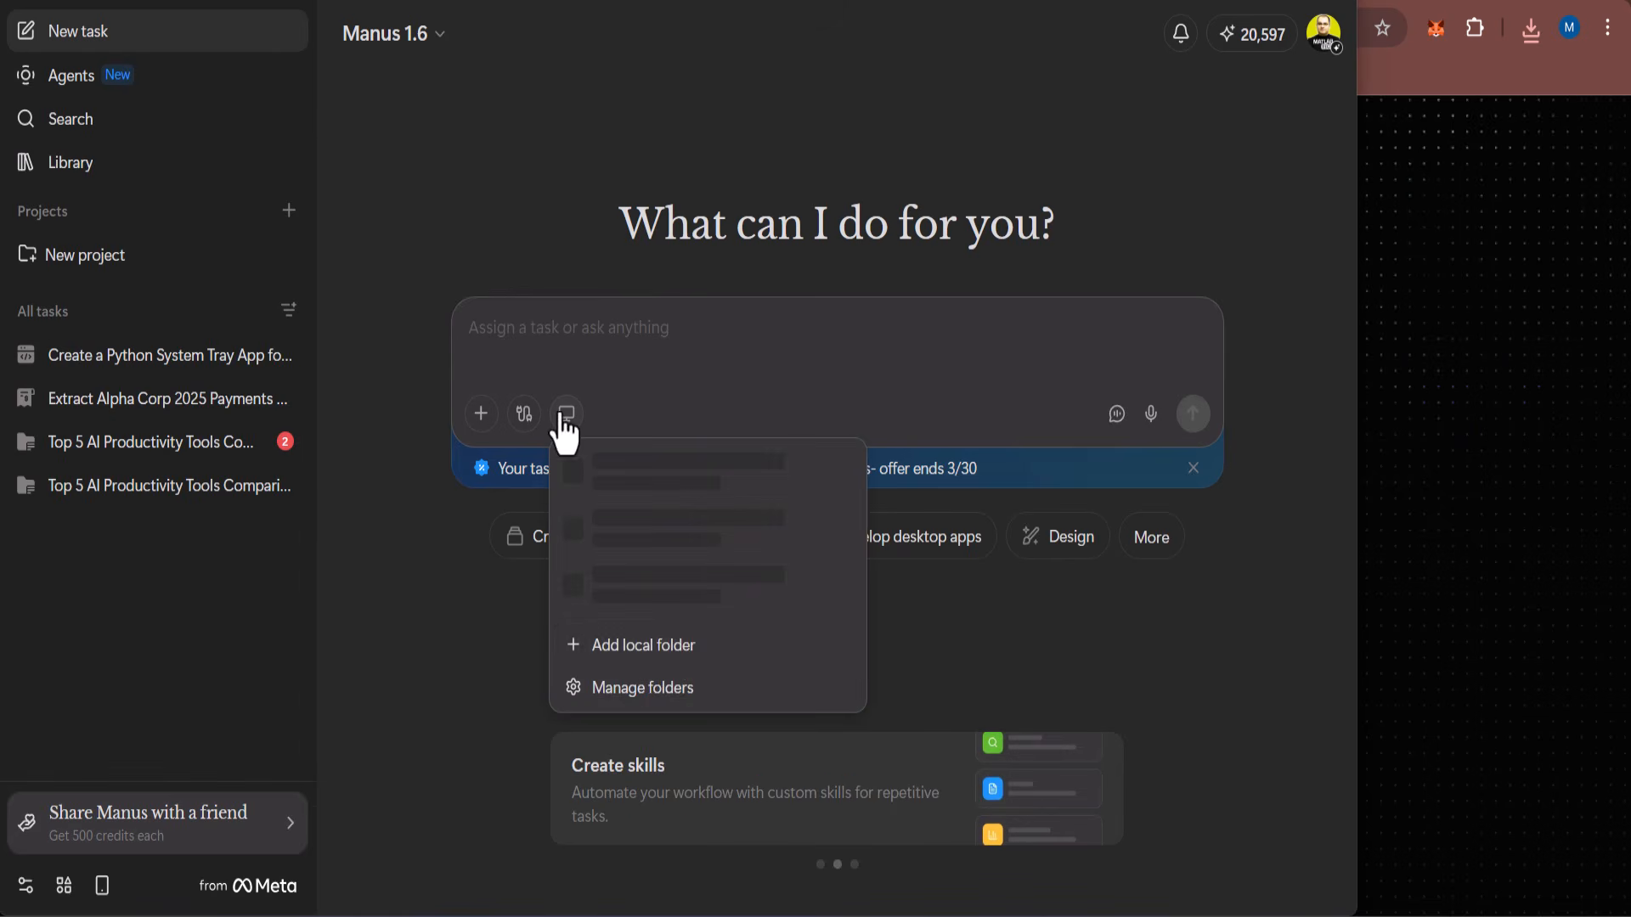
pyautogui.click(695, 689)
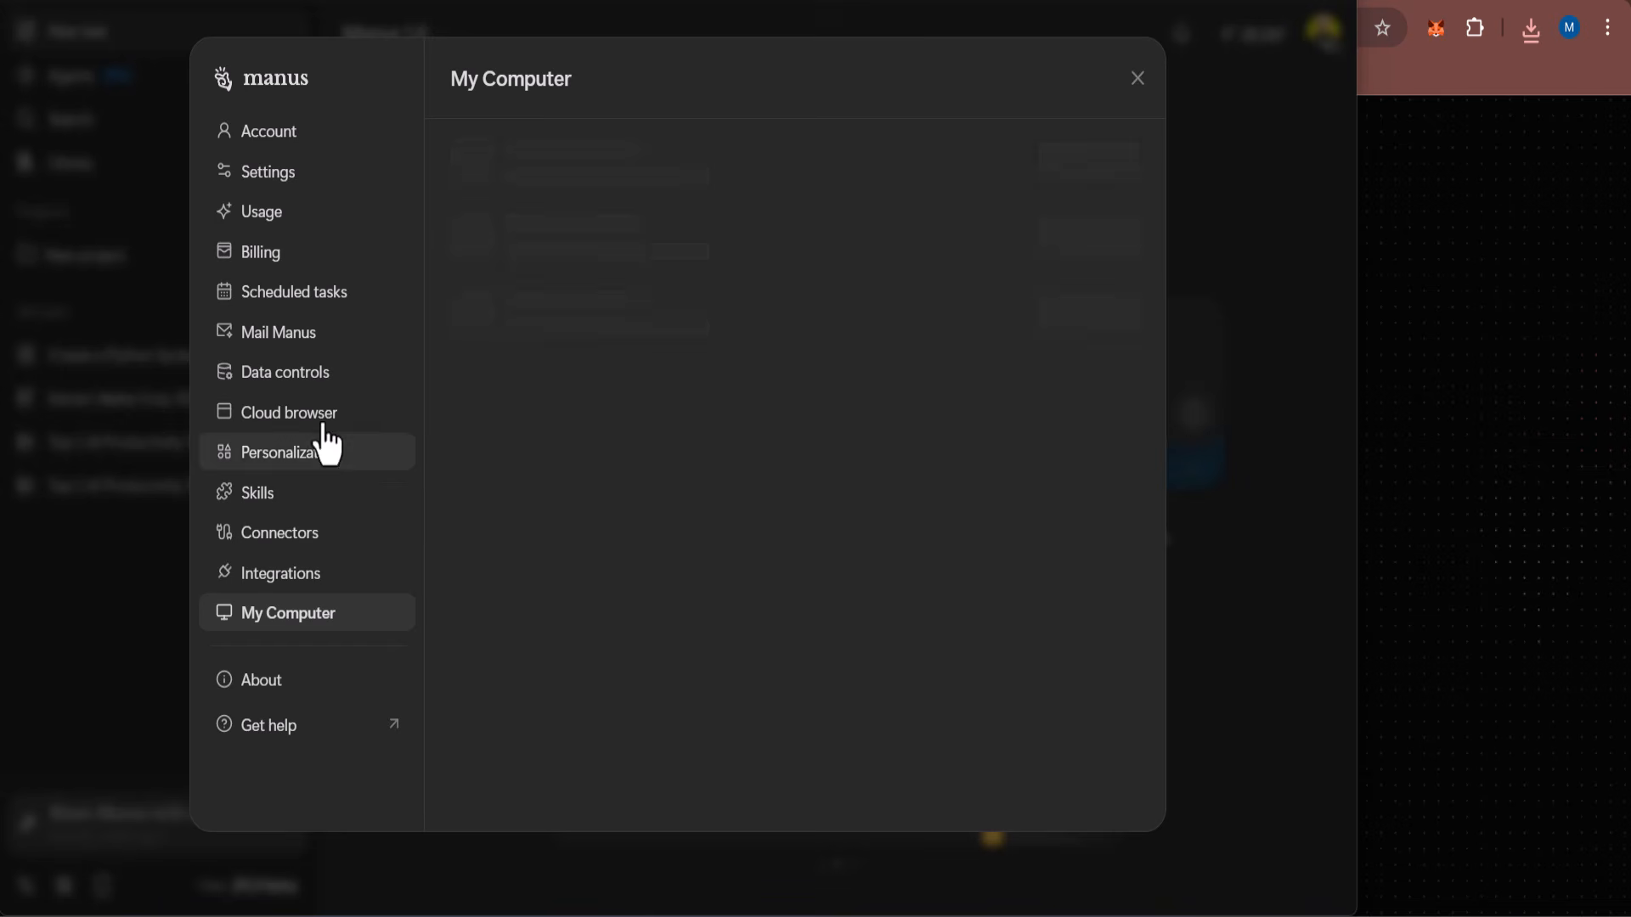
pyautogui.click(1139, 81)
# Add the local INVOICES folder from Belgeler to the task and allow Manus to change its files
pyautogui.click(567, 414)
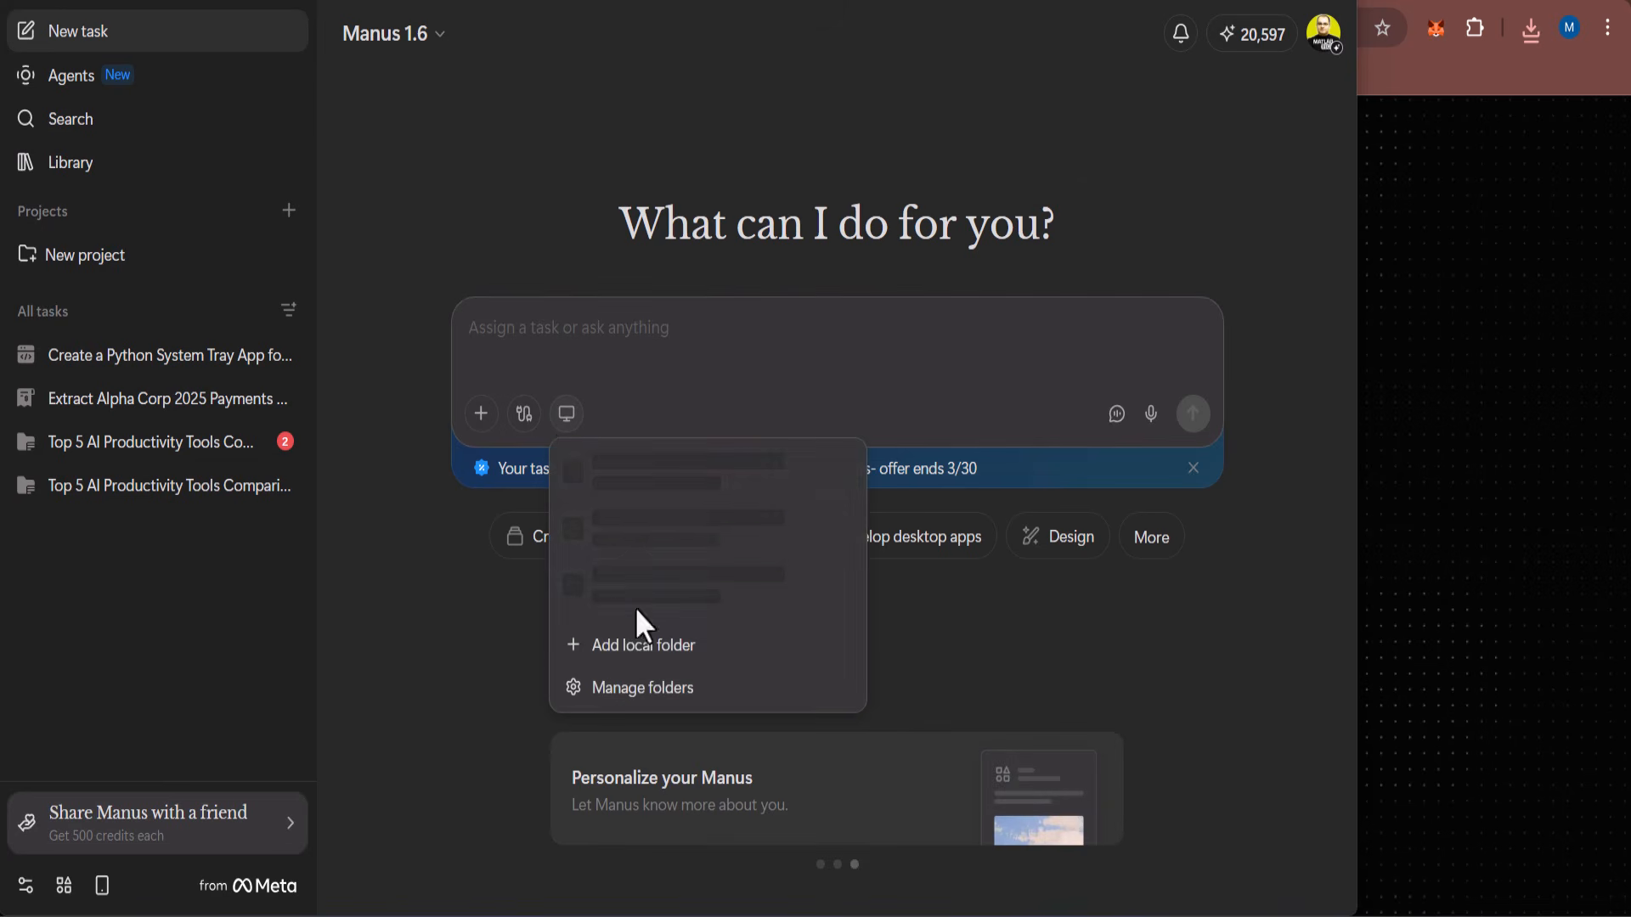
pyautogui.click(653, 664)
pyautogui.click(265, 186)
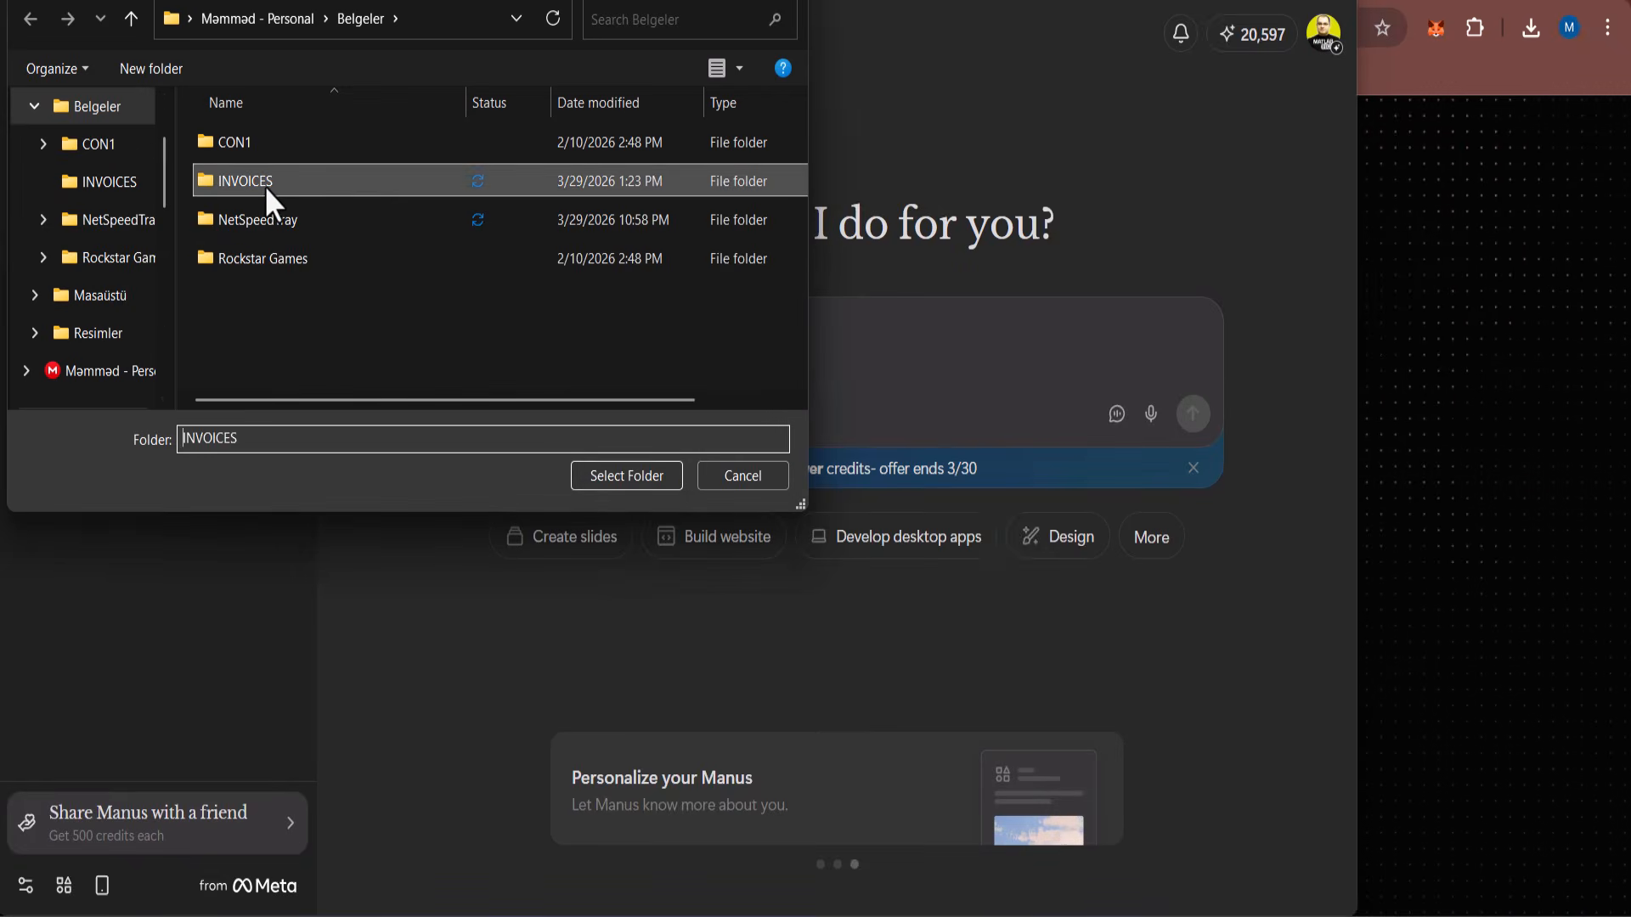
pyautogui.click(617, 476)
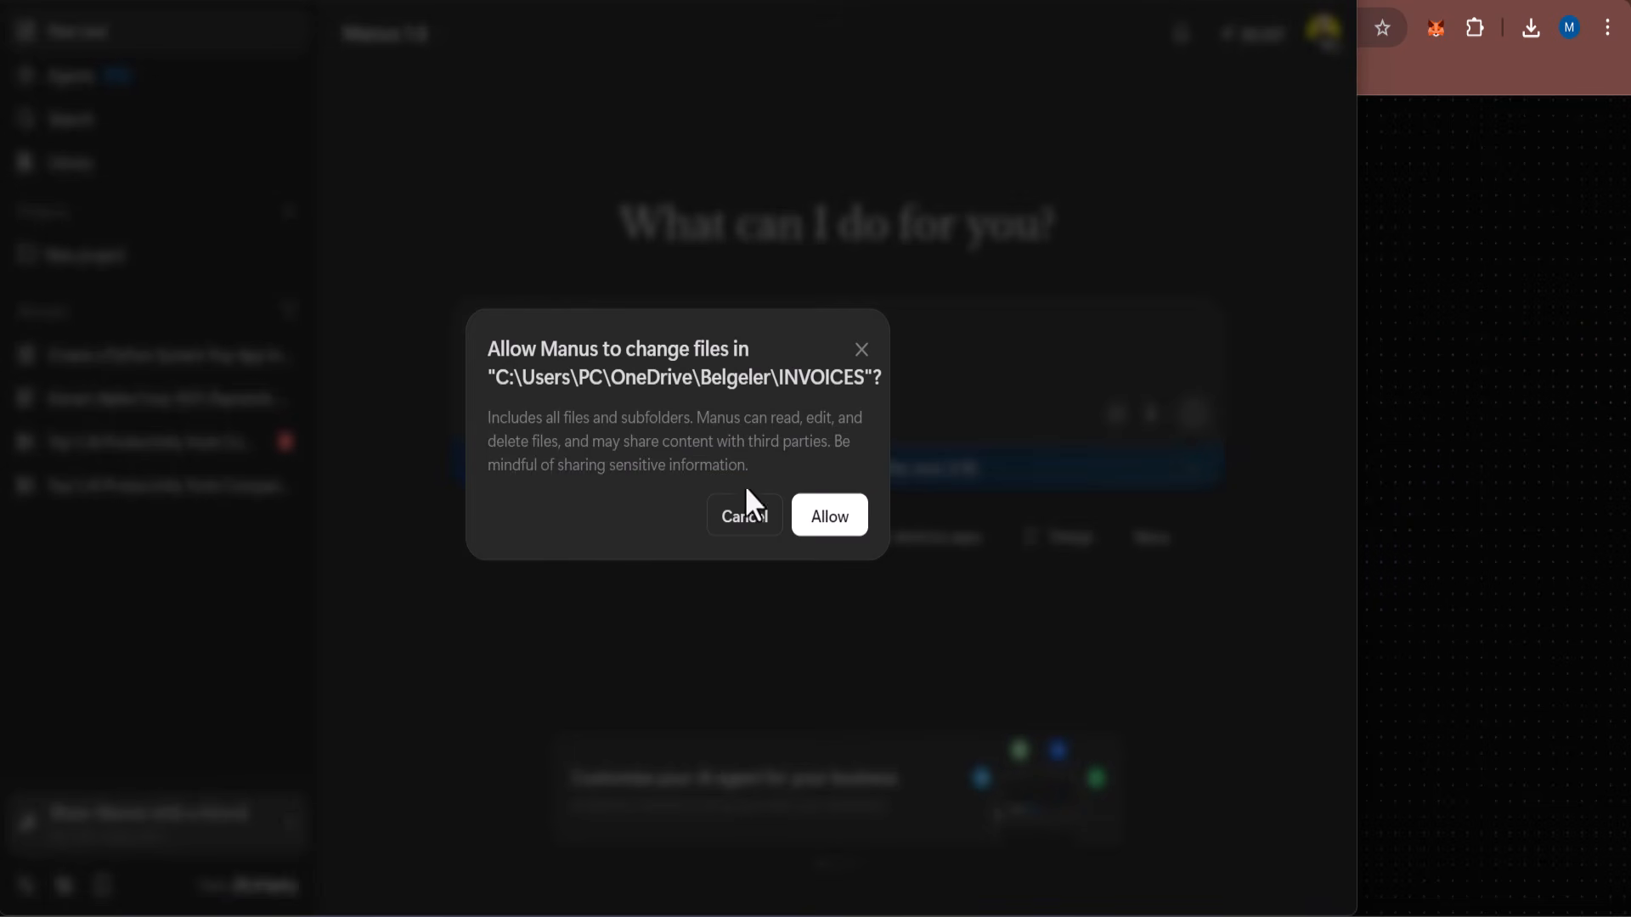
pyautogui.click(839, 520)
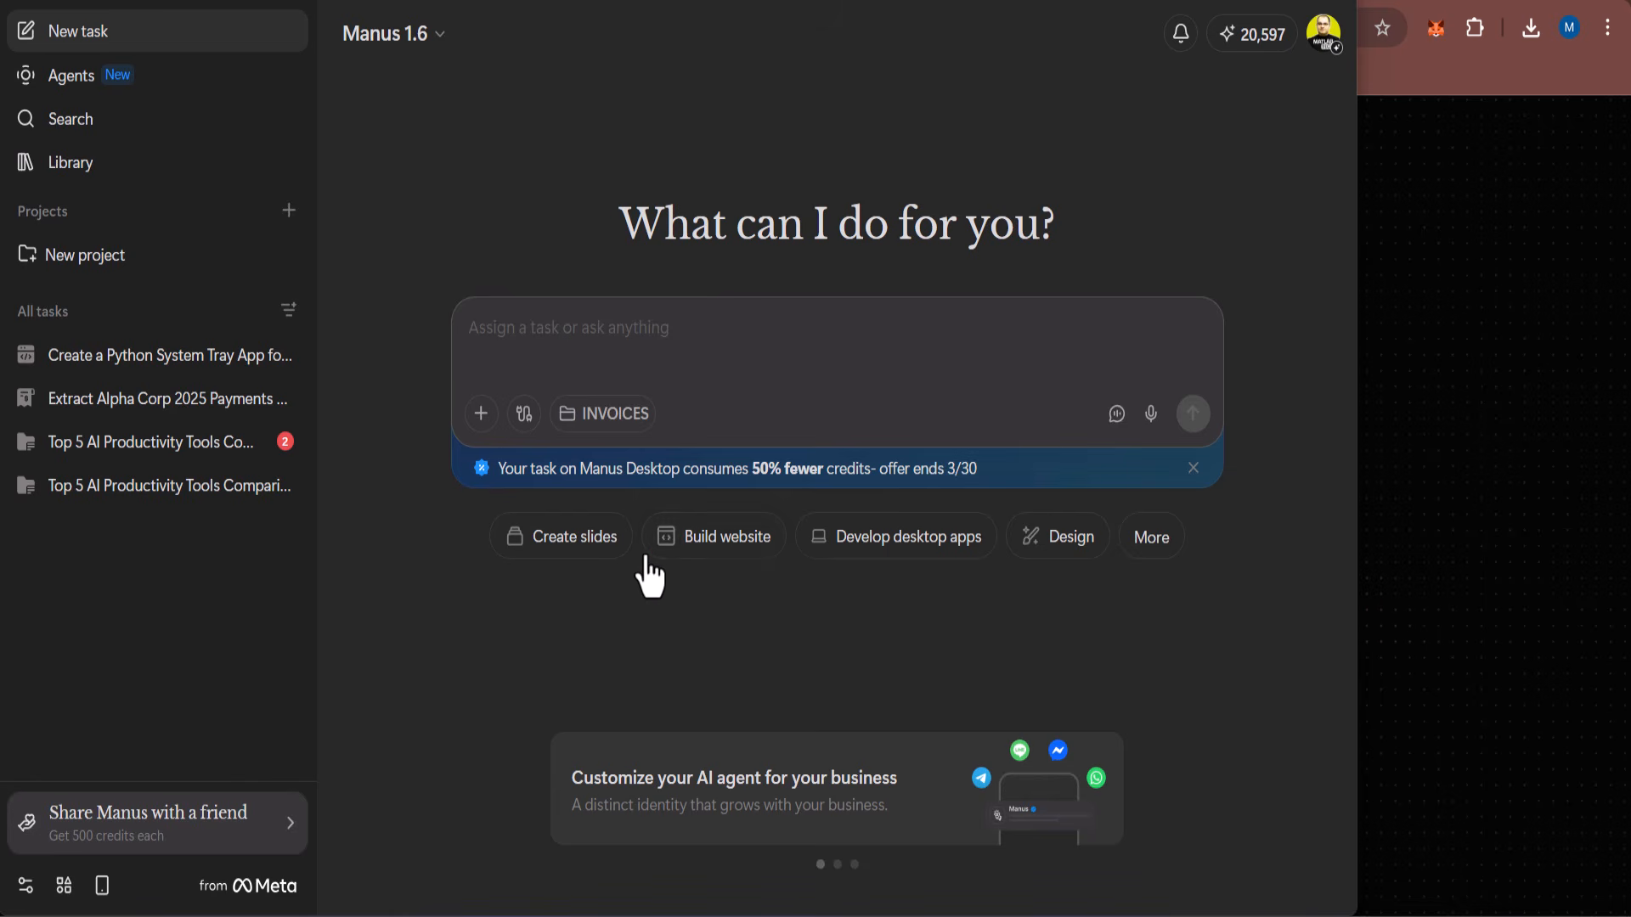
# Switch the new task to website building and choose the Corporate site type
pyautogui.click(682, 553)
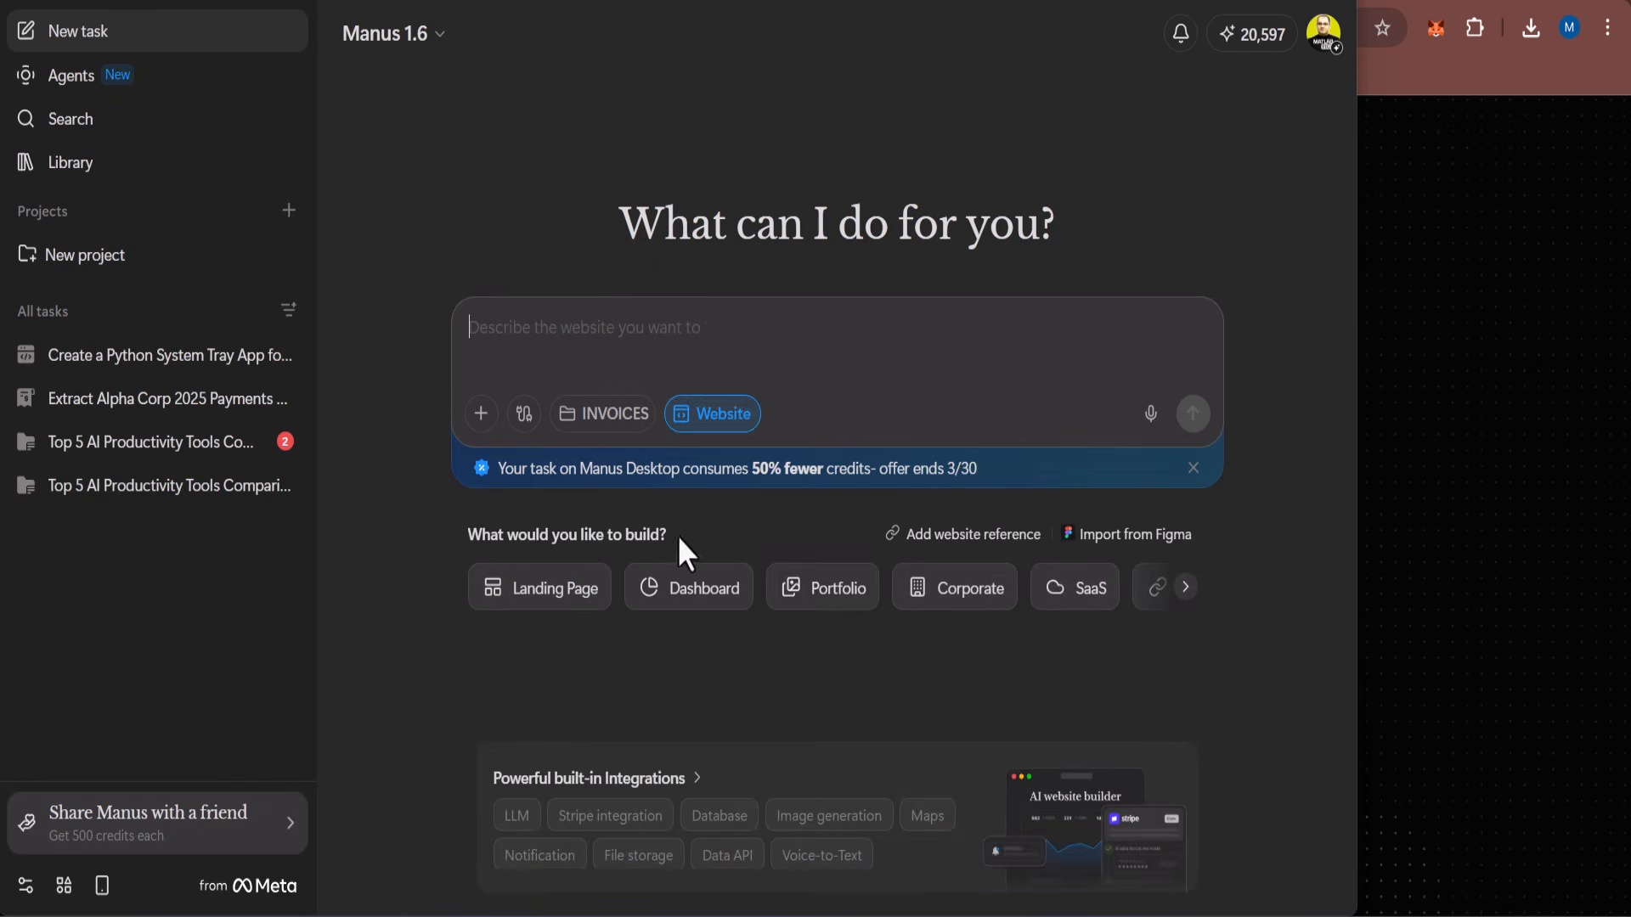
pyautogui.click(951, 609)
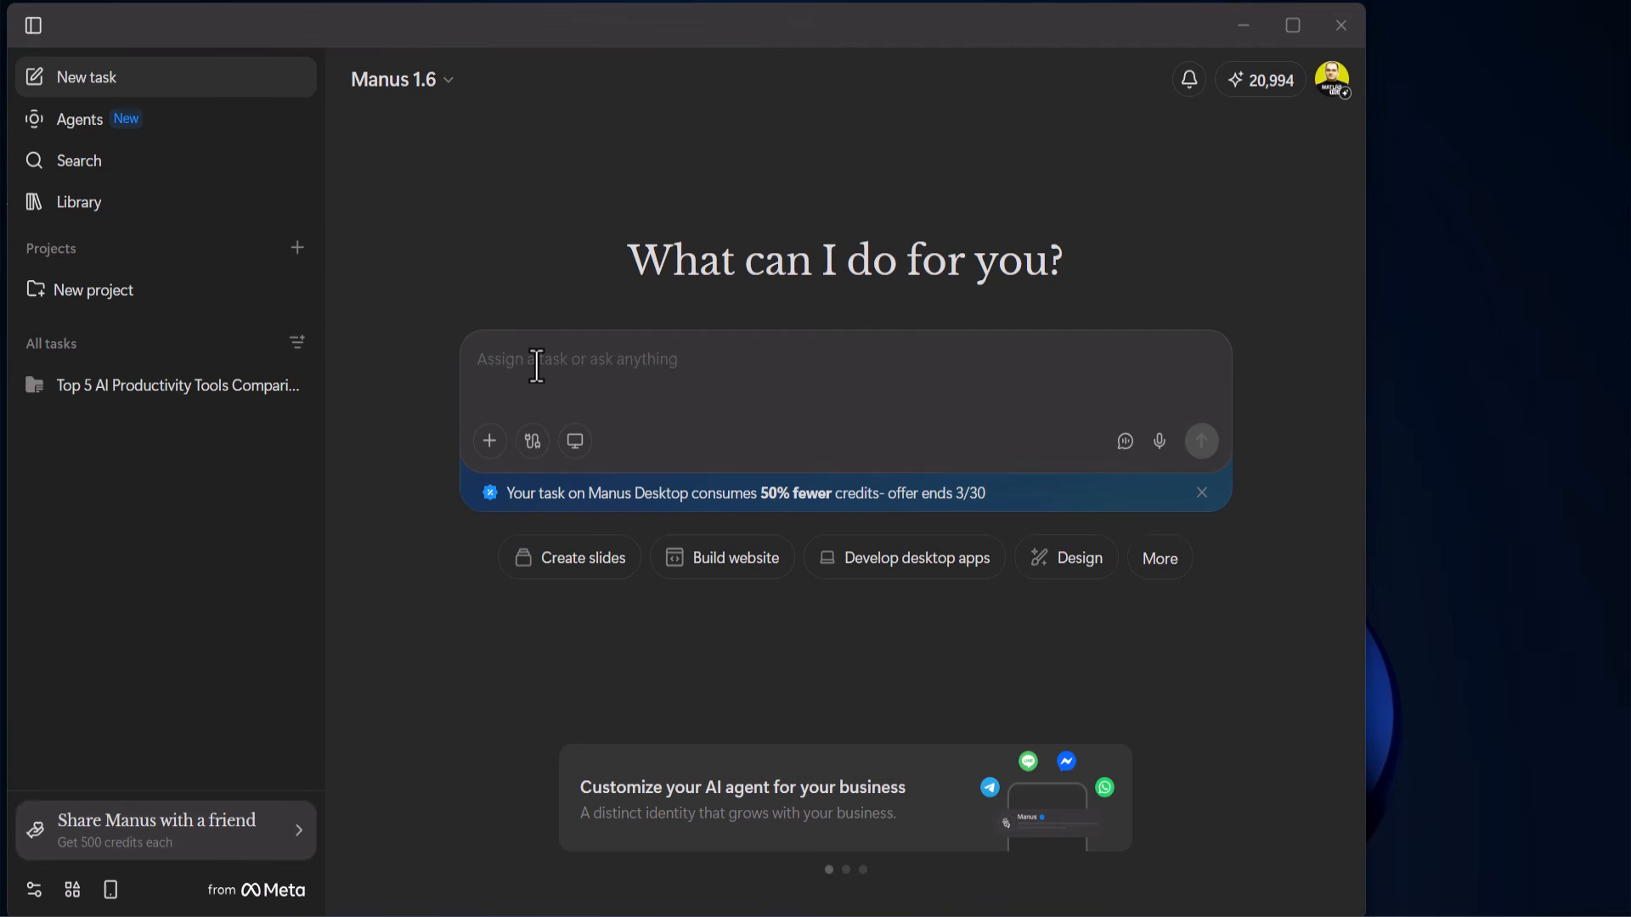
# Submit a task to create a "Competitor Research" folder, find the top 5 AI productivity tools, save their pricing pages as PDFs and compare key features in Excel
pyautogui.write('Create a folder named "Competitor Research." Browse the web to find the top 5 AI productivity tools, download their pricing pages as PDFs, and create a summary Excel sheet in that folder comparing their key features.')
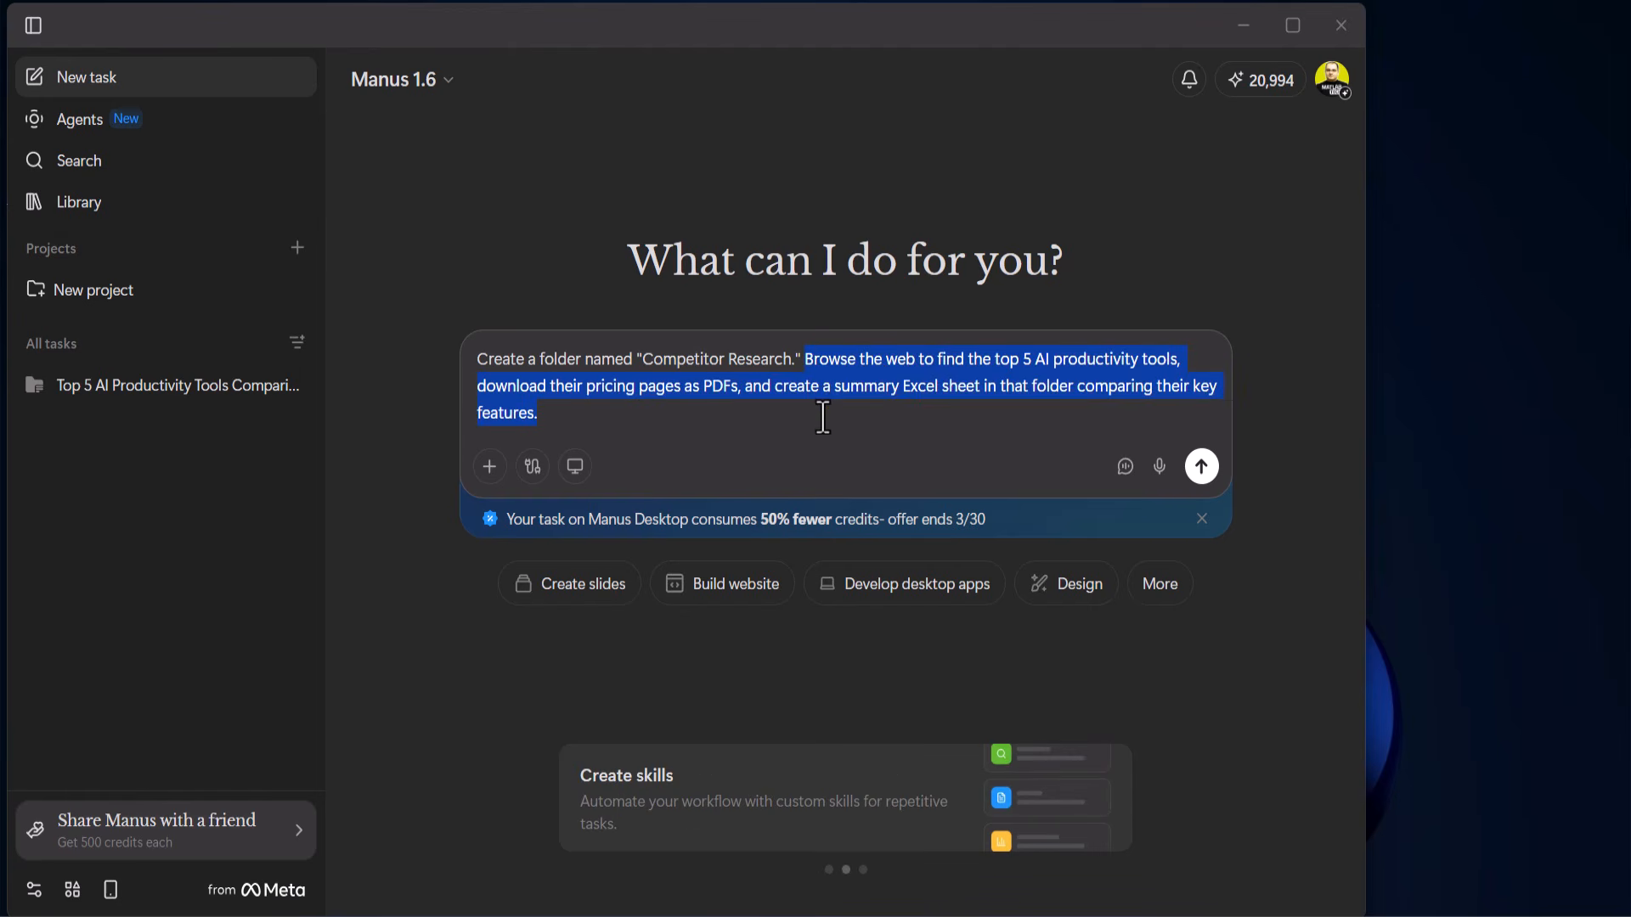
pyautogui.press('Return')
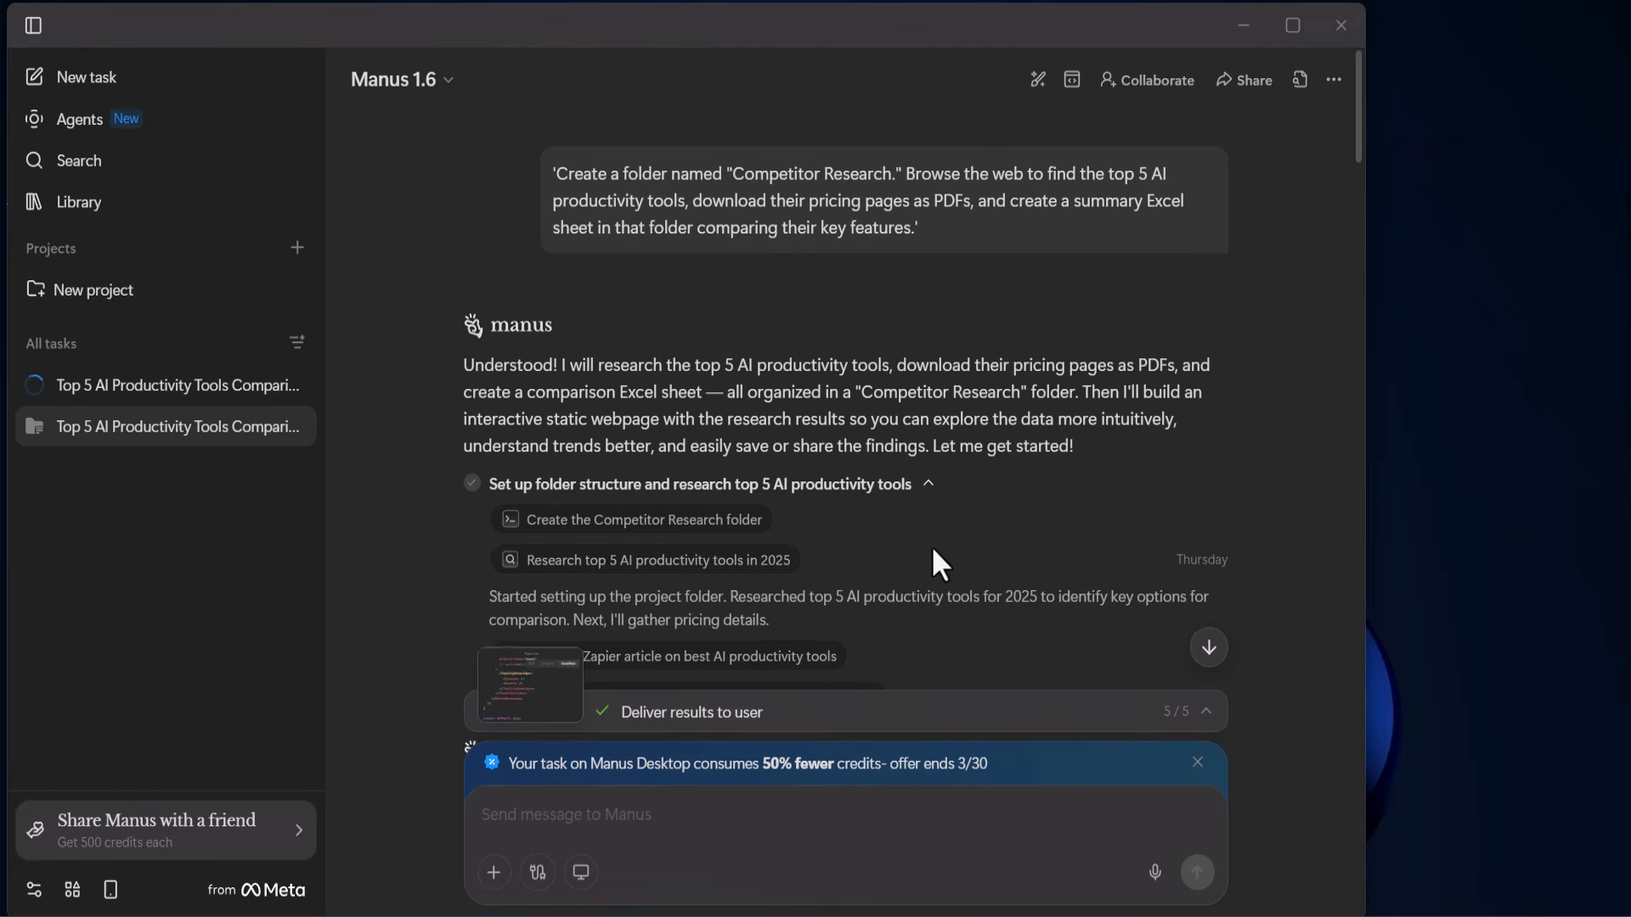
# Review the research task's progress log, from folder setup and PDF downloads to the Excel sheet creation
pyautogui.scroll(-5, 931, 545)
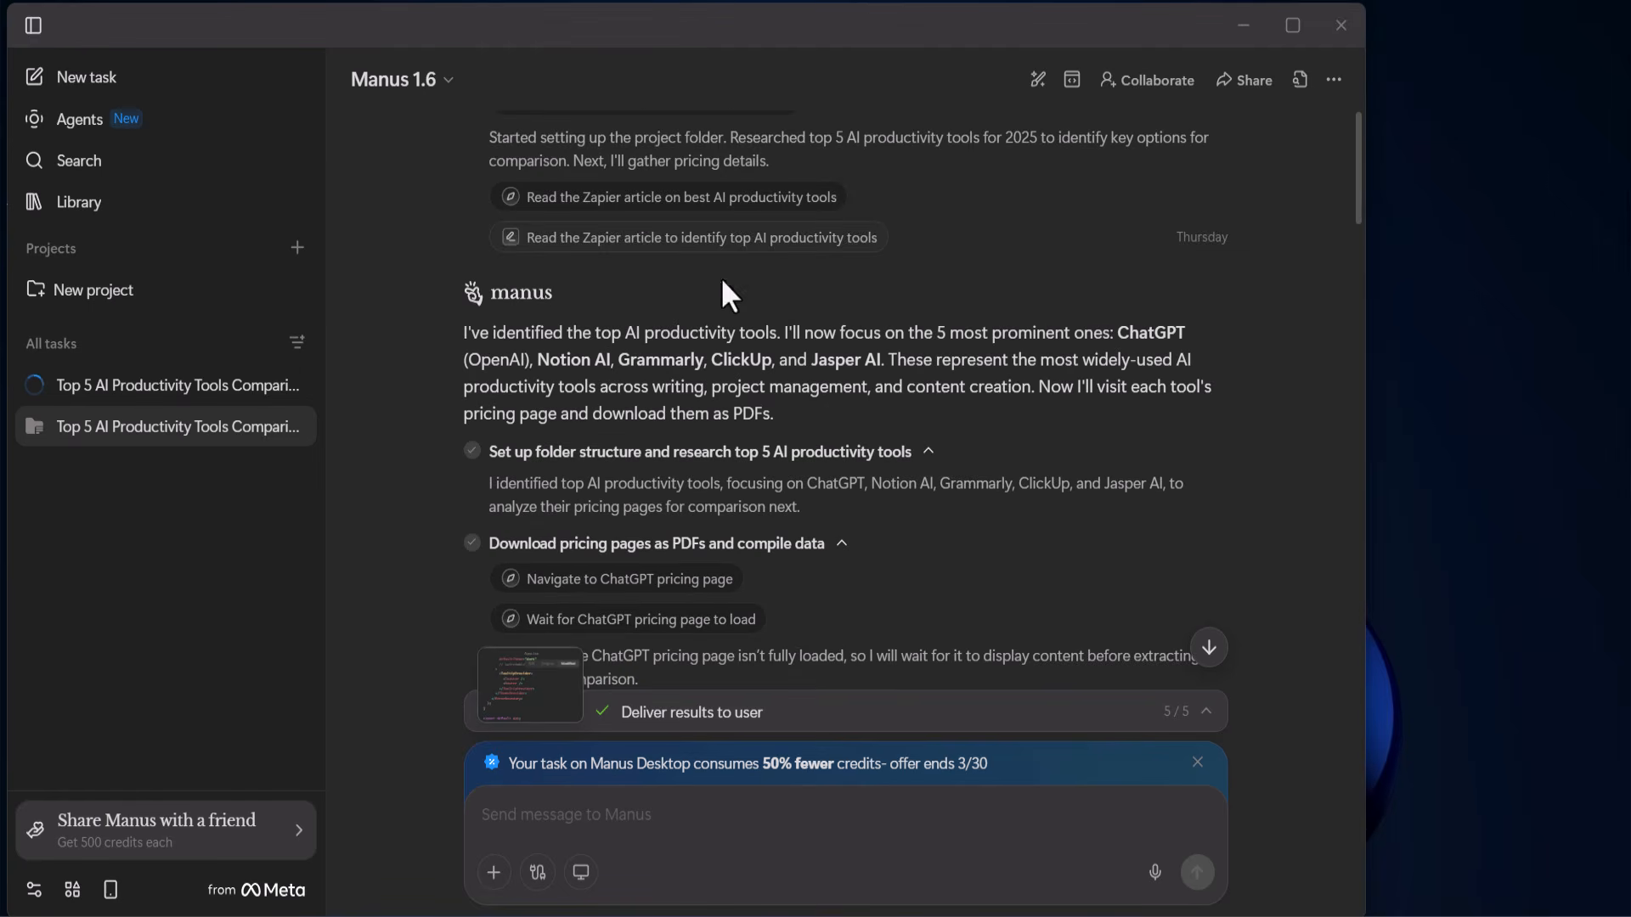
pyautogui.scroll(-6, 720, 277)
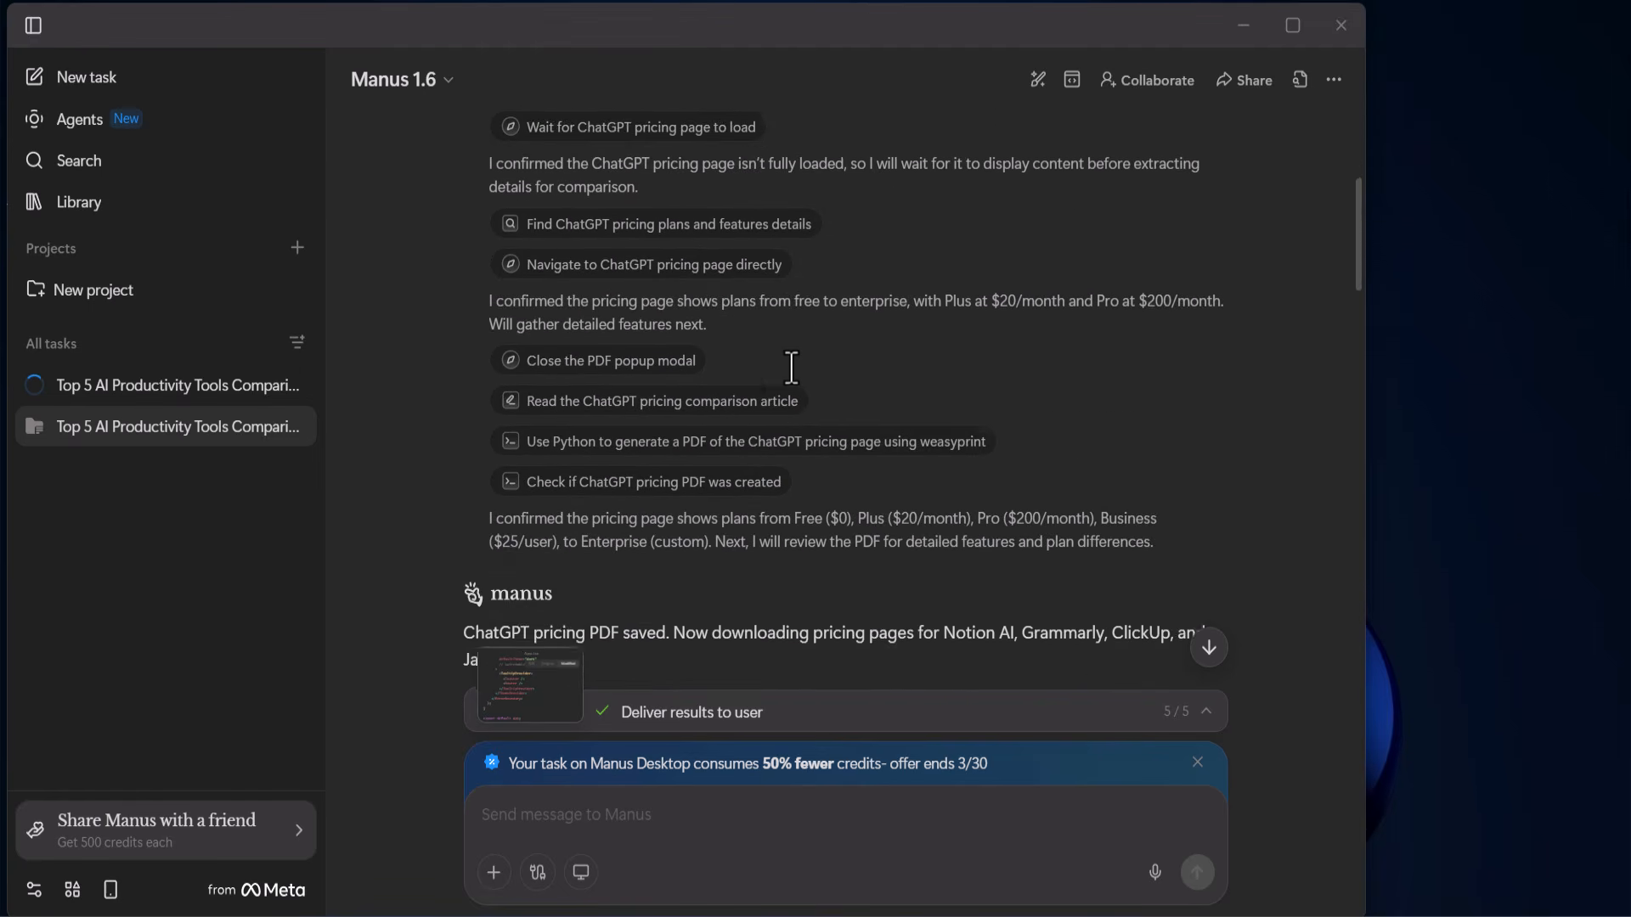
pyautogui.scroll(-5, 791, 367)
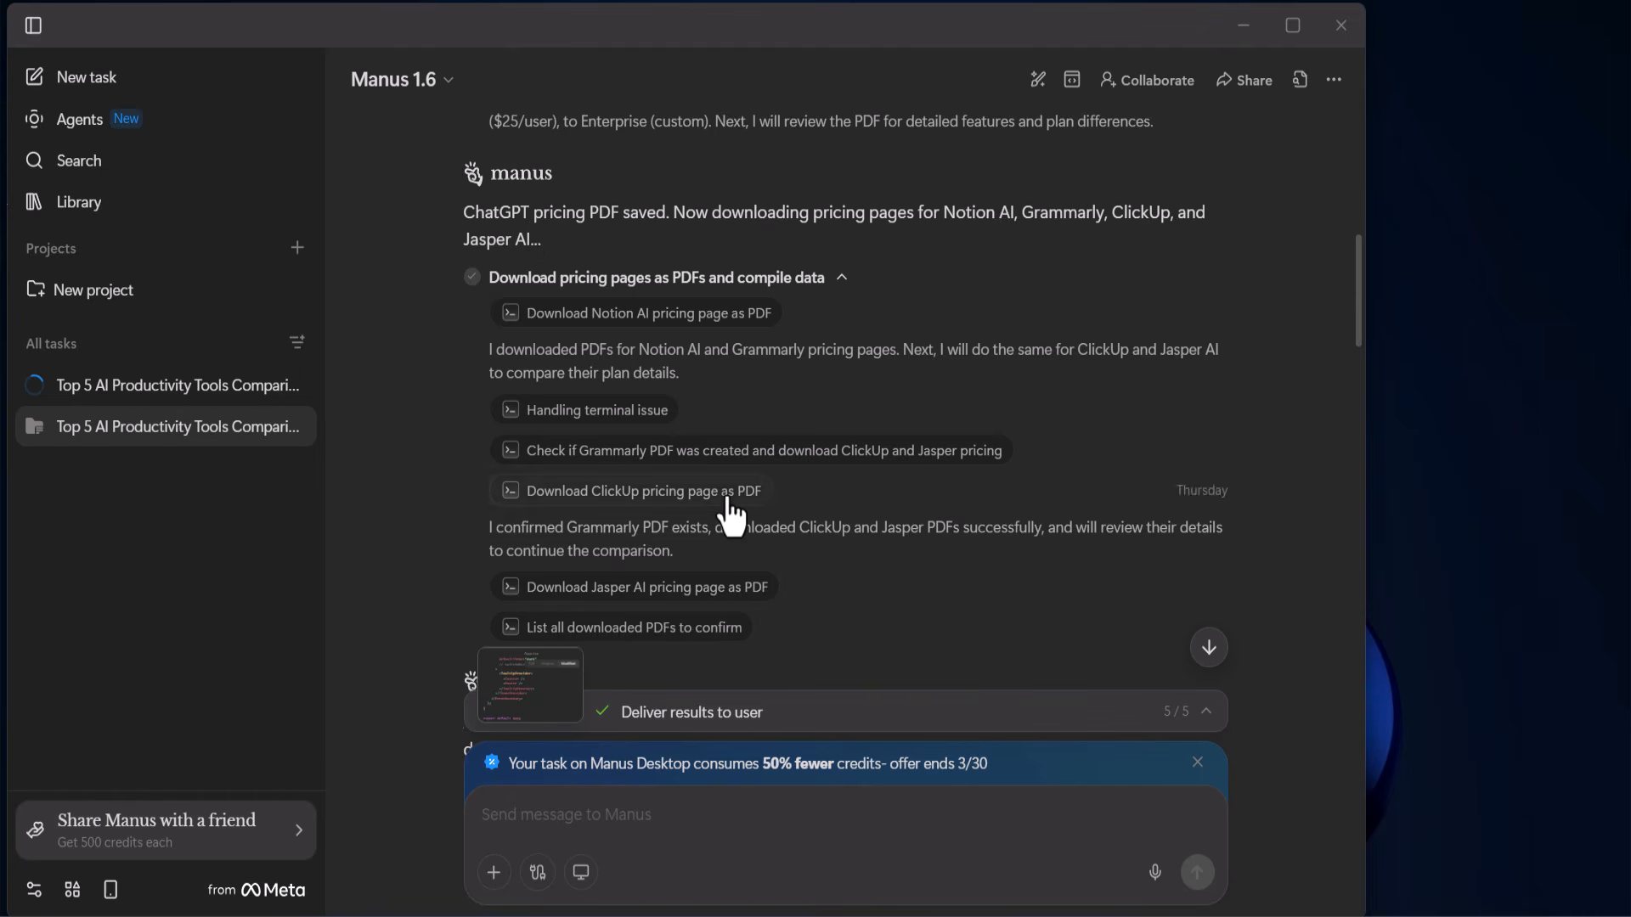
pyautogui.scroll(-10, 728, 516)
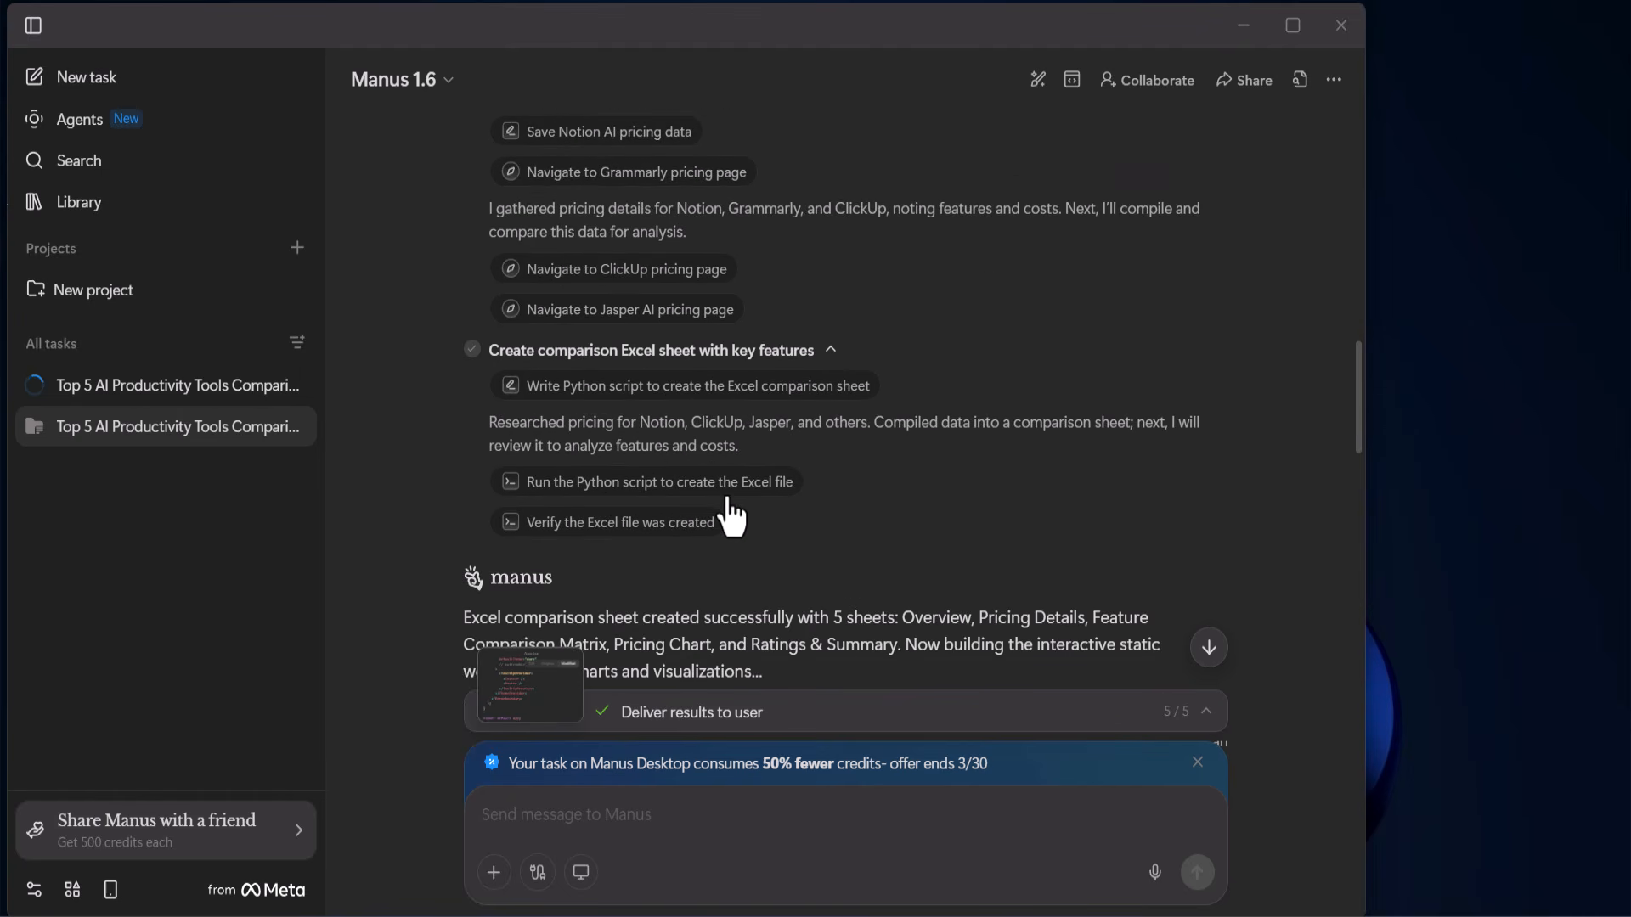
pyautogui.scroll(-5, 728, 515)
# Preview the generated AI Tools Research webpage and examine its tool overview, pricing chart and pricing table
pyautogui.click(866, 399)
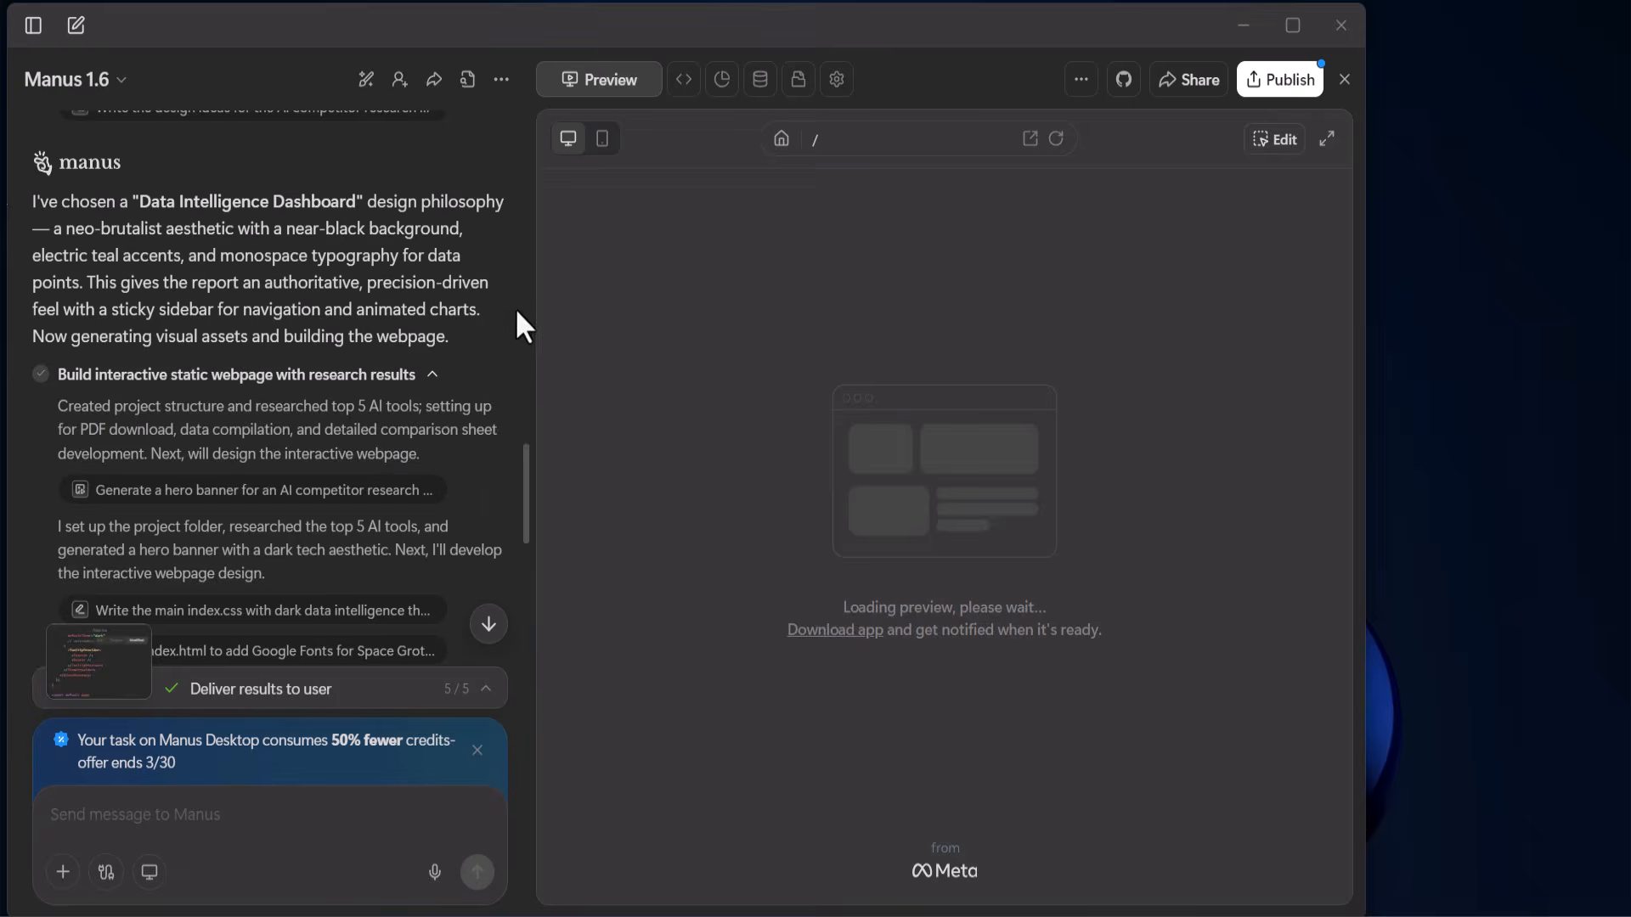
pyautogui.scroll(-8, 793, 593)
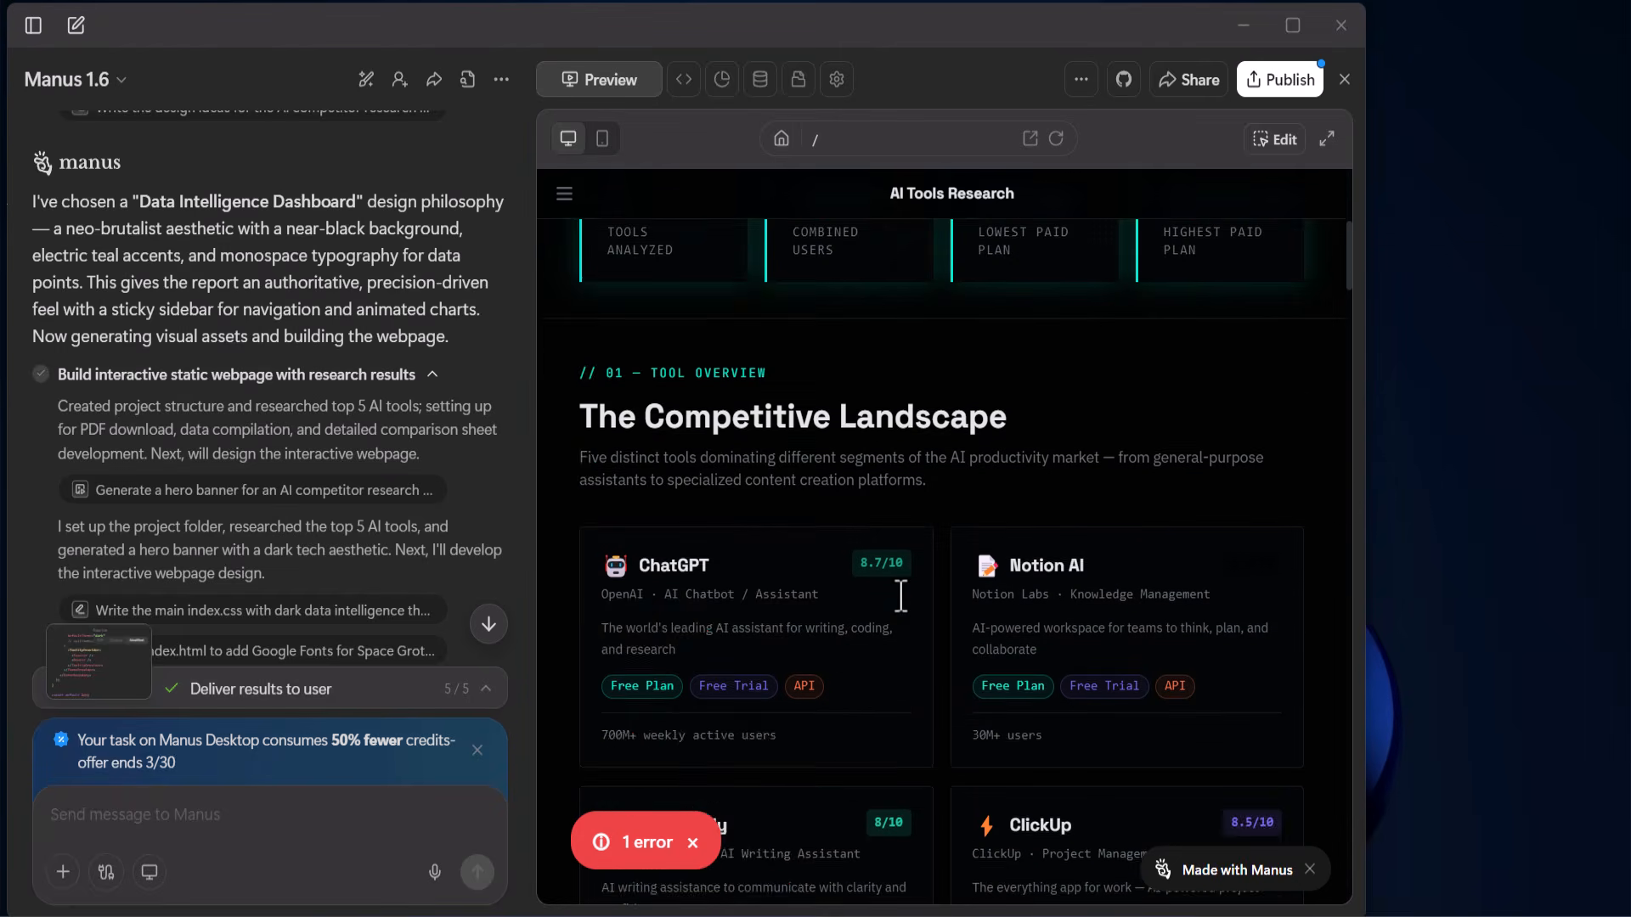
pyautogui.scroll(-2, 986, 448)
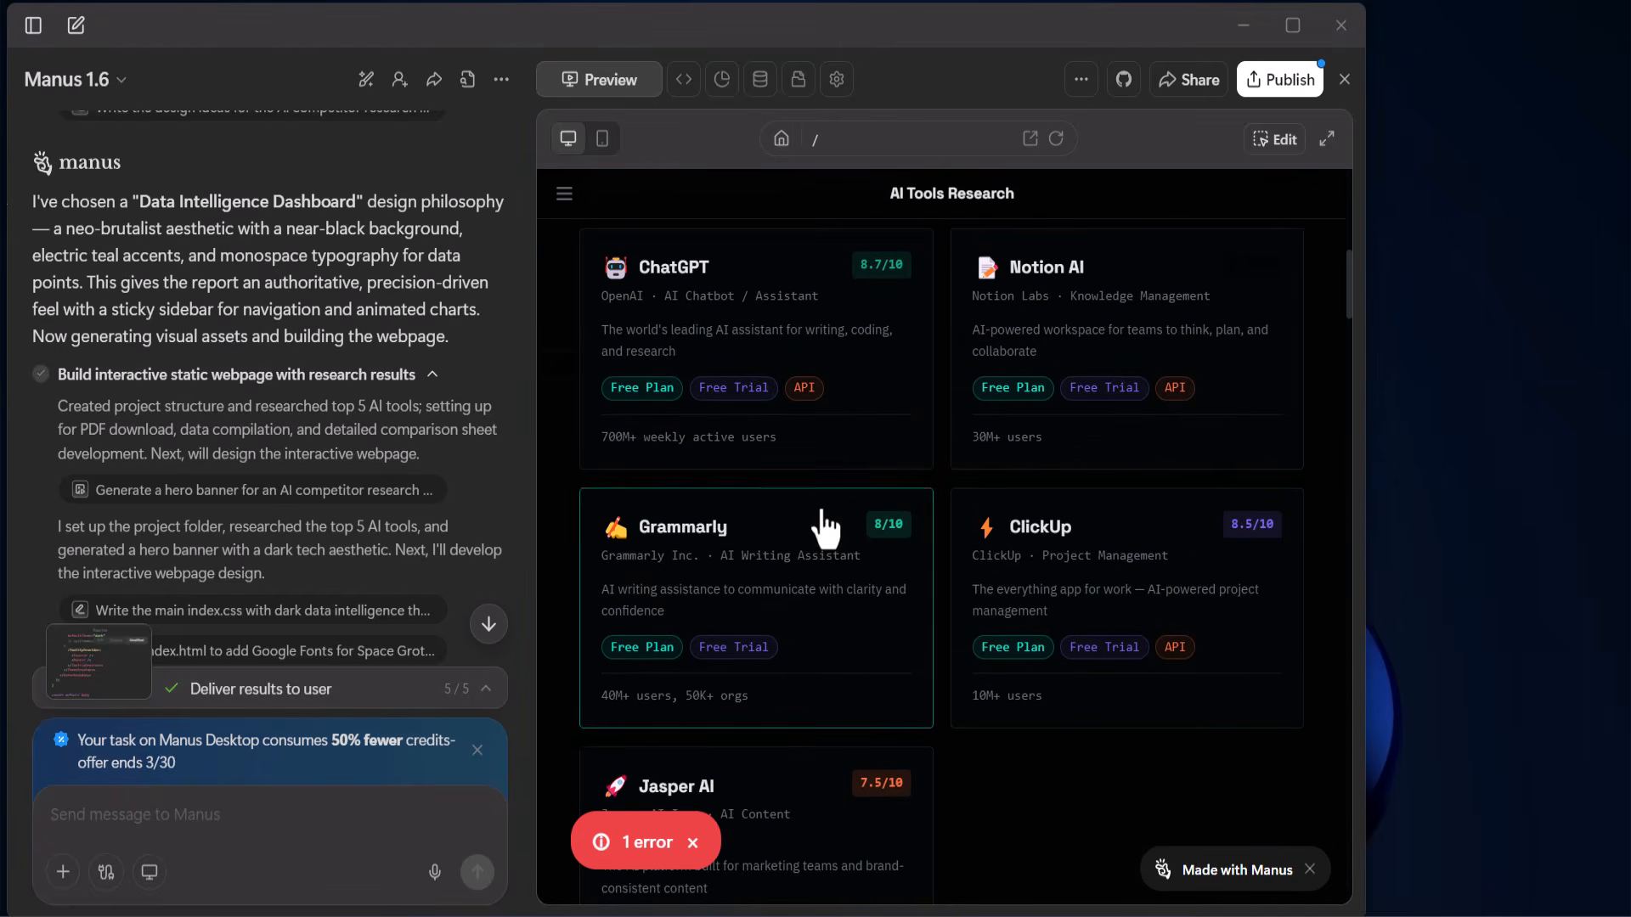
pyautogui.scroll(-10, 830, 803)
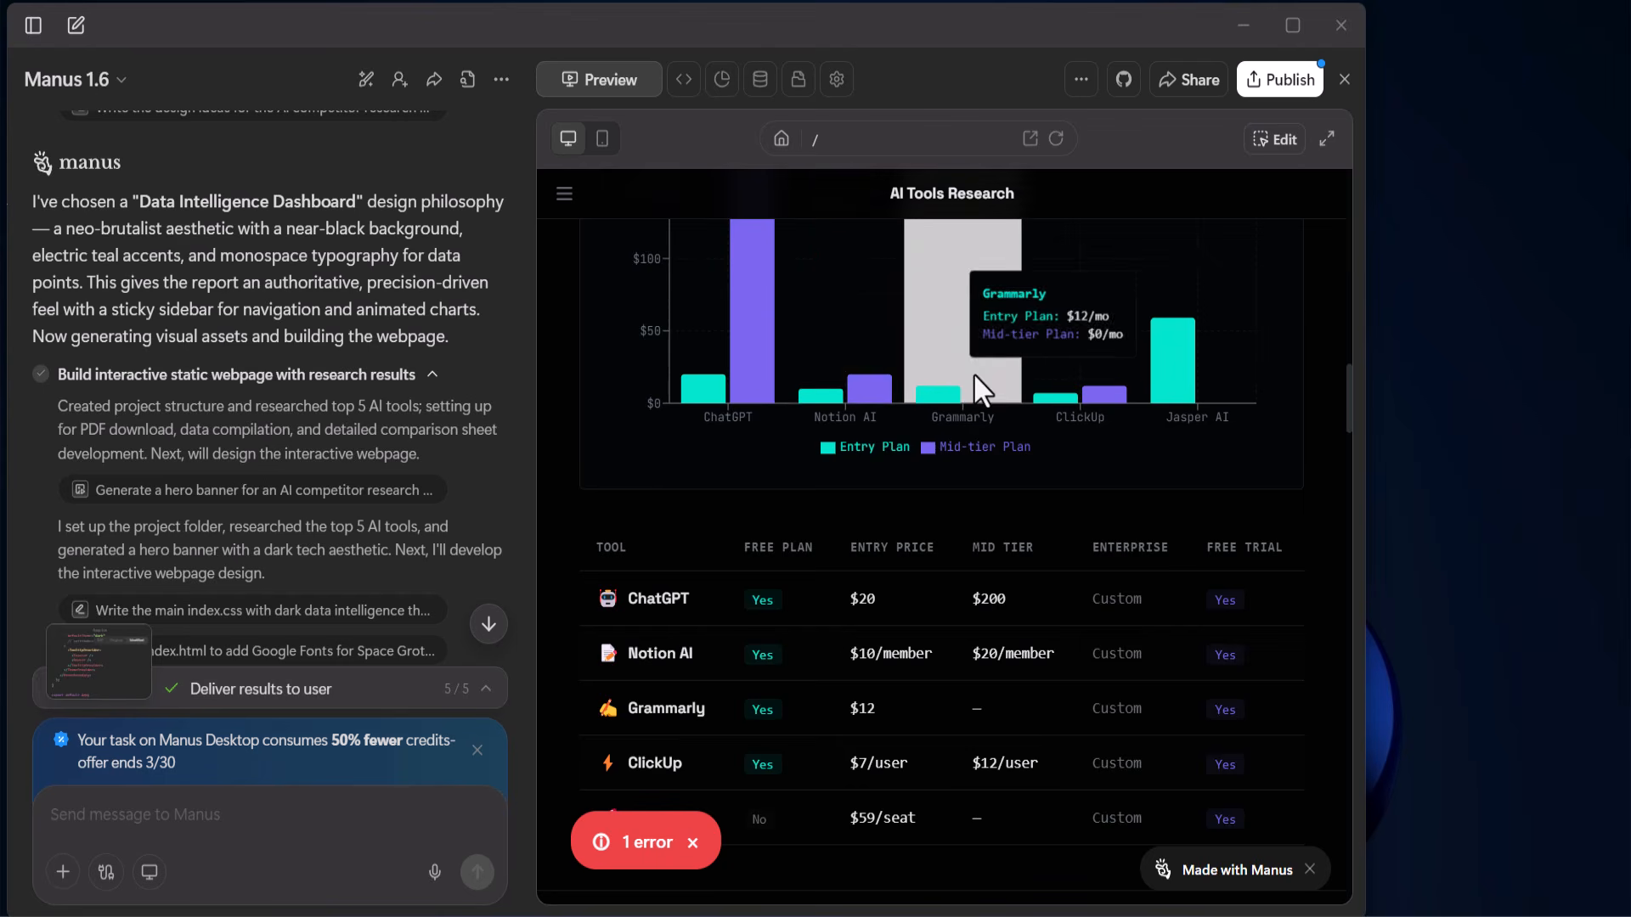
pyautogui.scroll(3, 983, 391)
# Open the AI_Tools_Comparison.xlsx spreadsheet from the task's delivered results
pyautogui.scroll(-15, 346, 502)
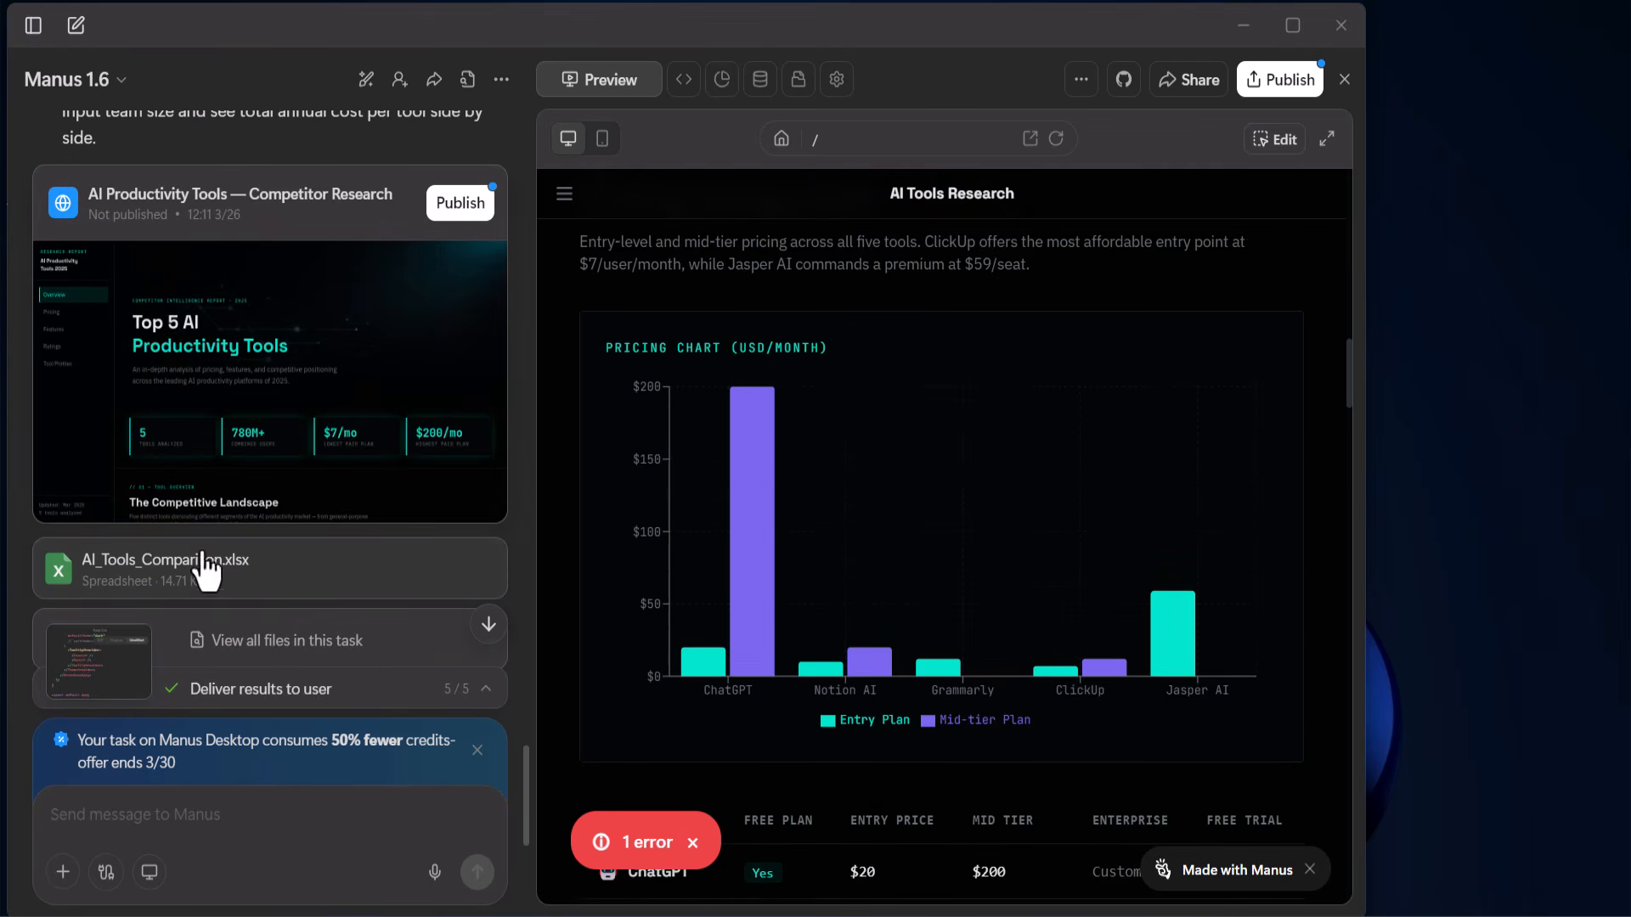
pyautogui.click(179, 557)
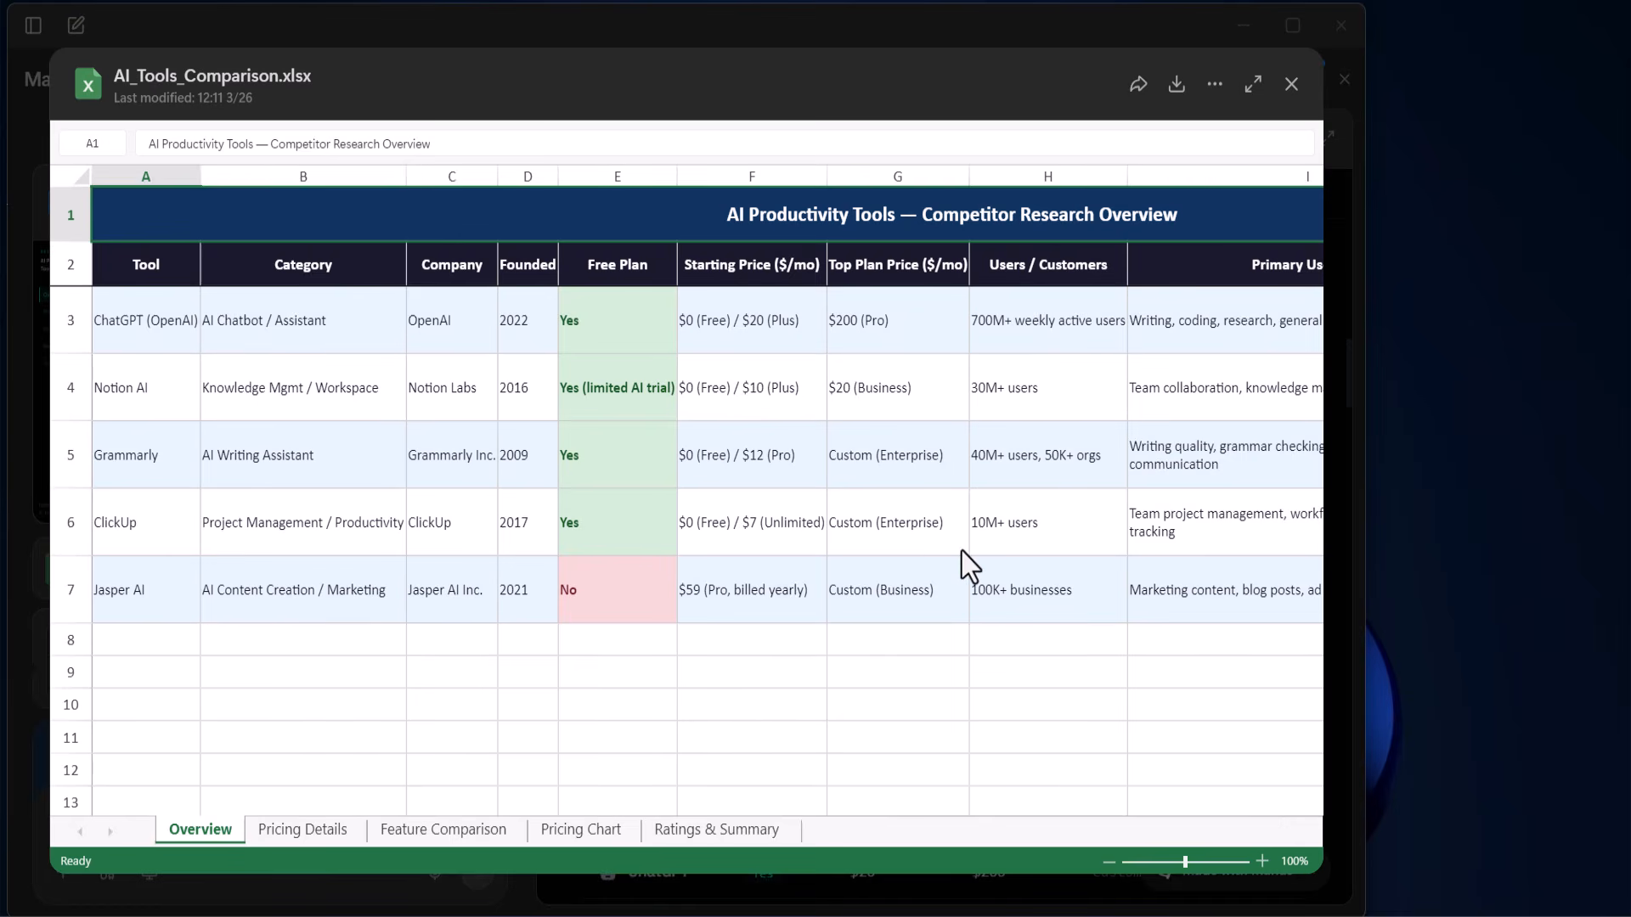
# Examine the remaining columns of the Overview sheet in AI_Tools_Comparison.xlsx
pyautogui.hscroll(2, 961, 552)
pyautogui.hscroll(5, 962, 552)
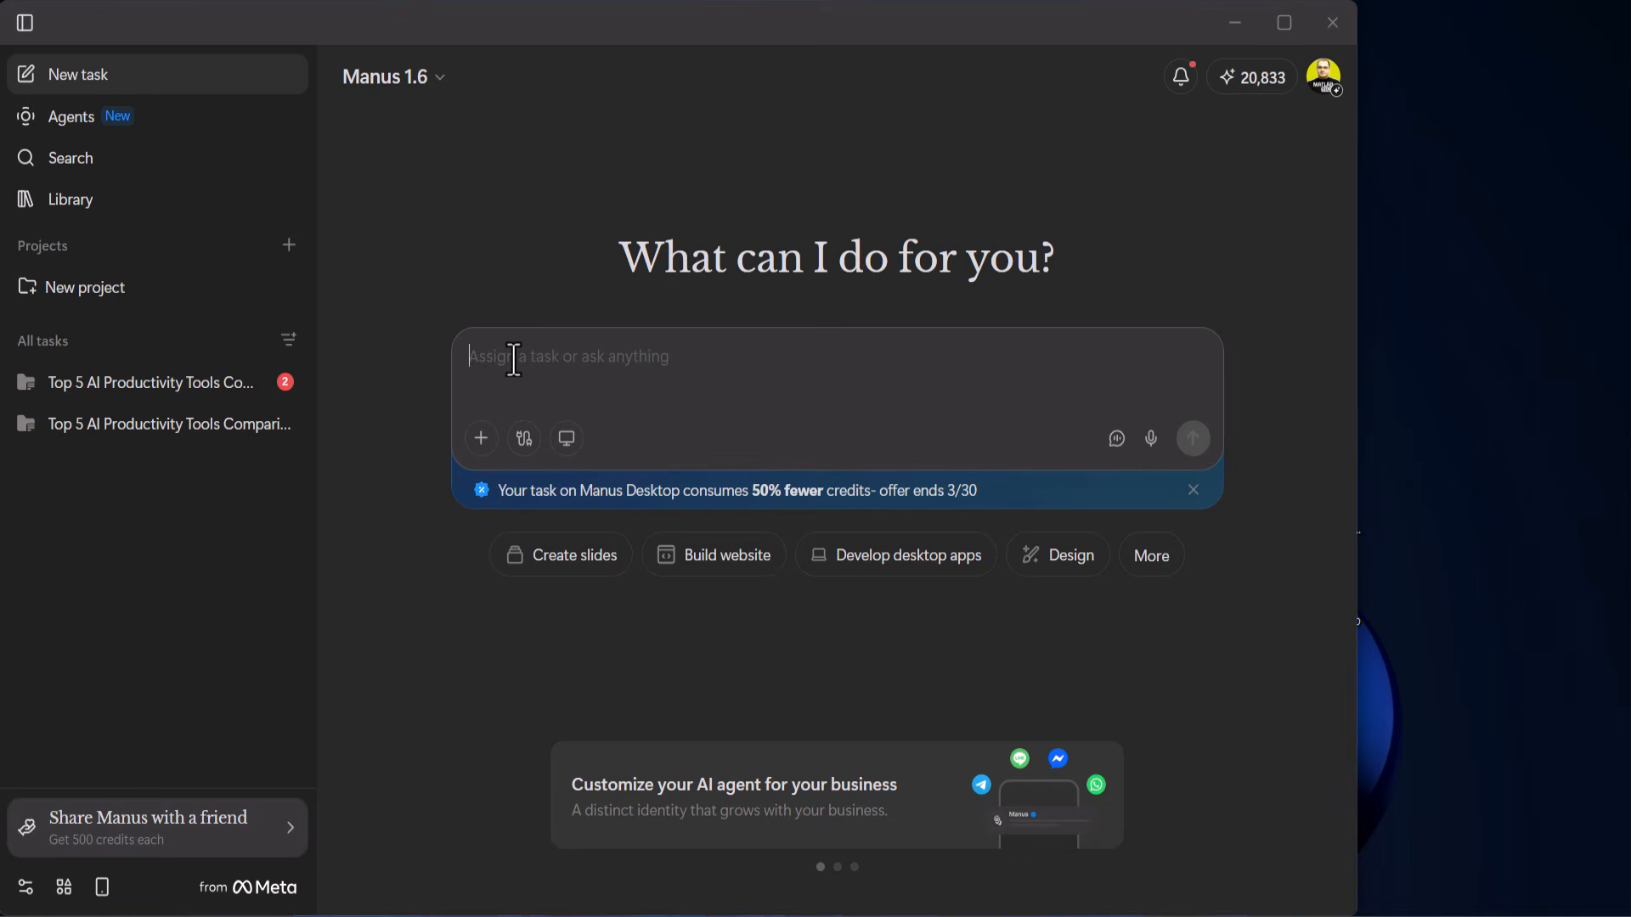
# Submit a task sharing the Belgeler folder to extract Alpha Corp's 2025 invoice totals into Word document "Client Summary" with bulleted growth from its latest quarterly earnings
pyautogui.write('Scan my "Invoices" folder for any payments from "Alpha Corp" in 2025. Extract the total amounts into a new Word document named "Client Summary," then browse the web to find their latest quarterly earnings report and add a bulleted summary of their growth to the end of that same document.')
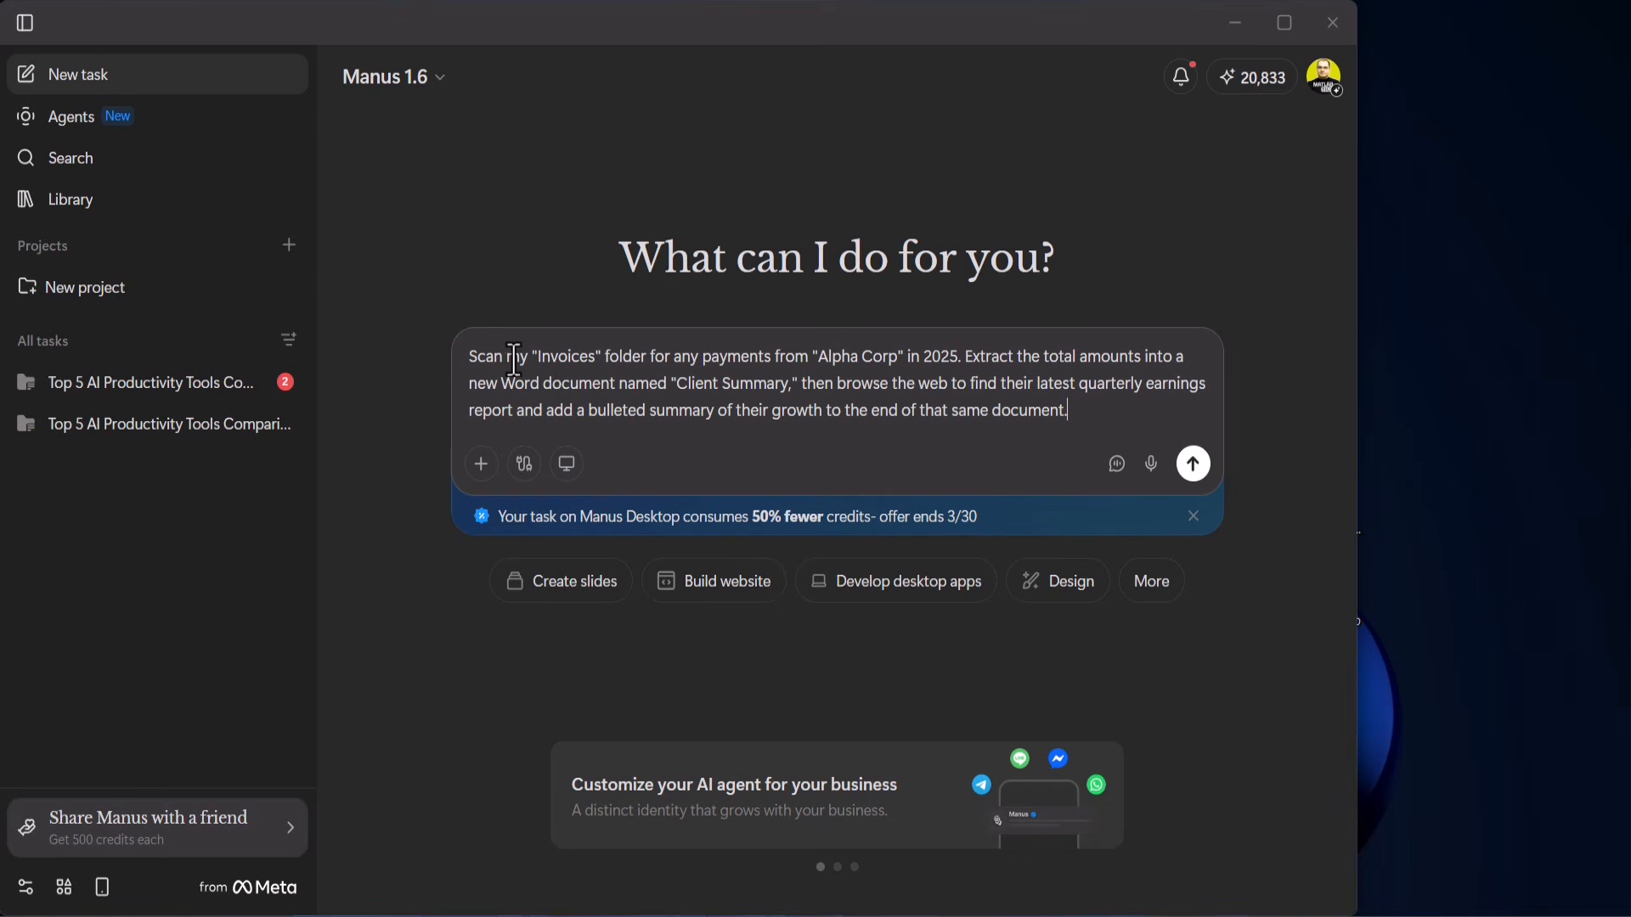
pyautogui.click(566, 466)
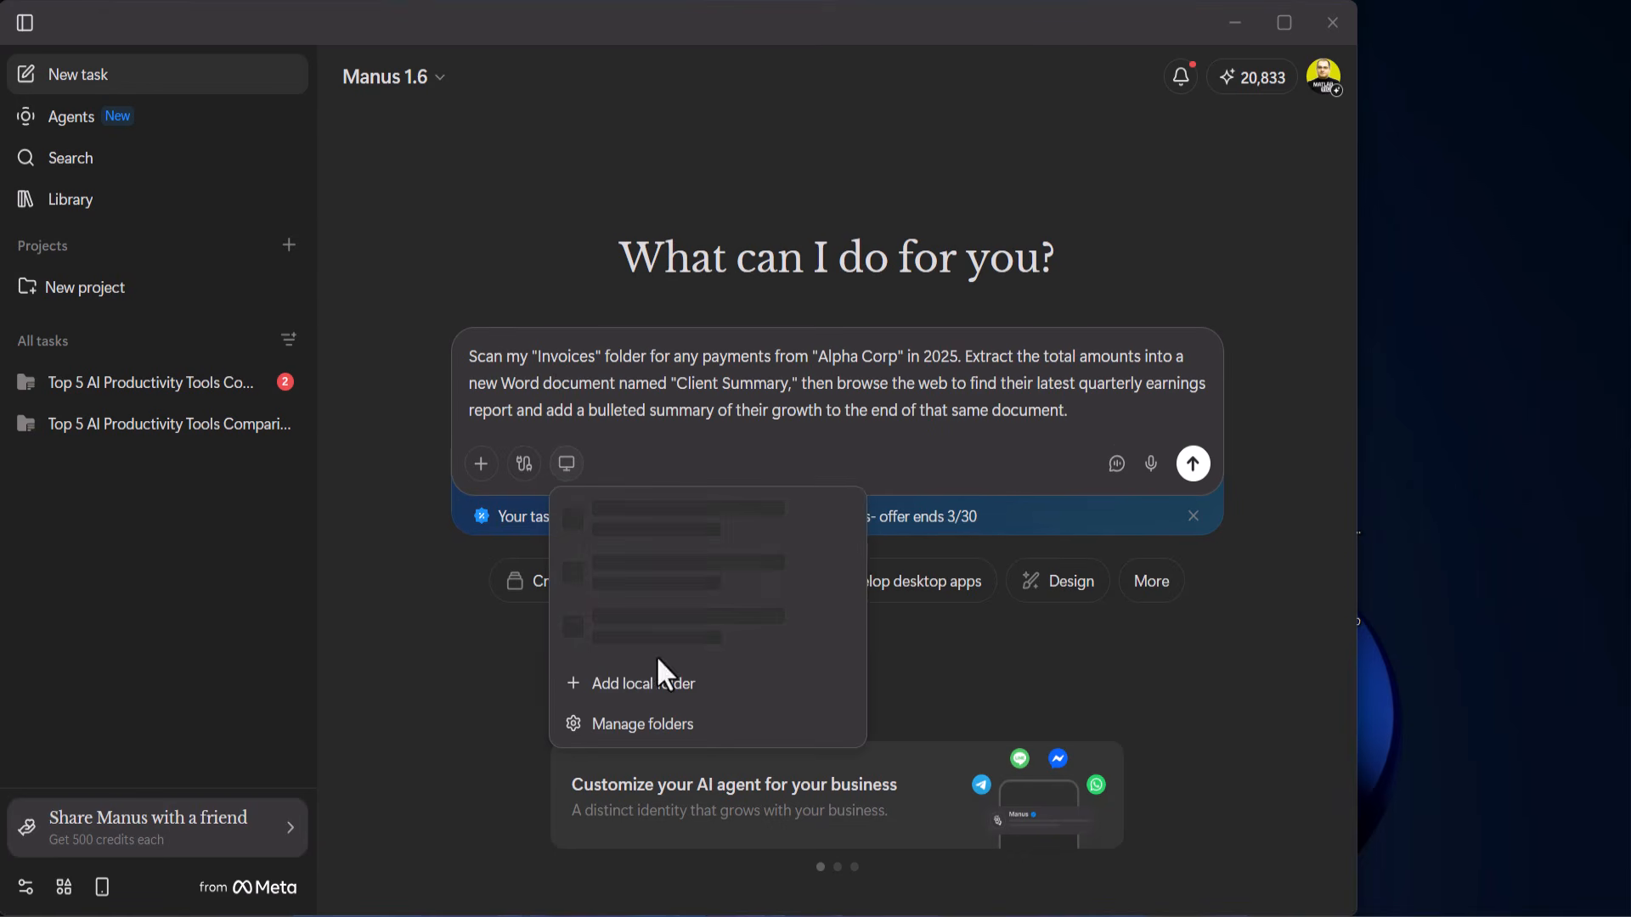
pyautogui.click(668, 690)
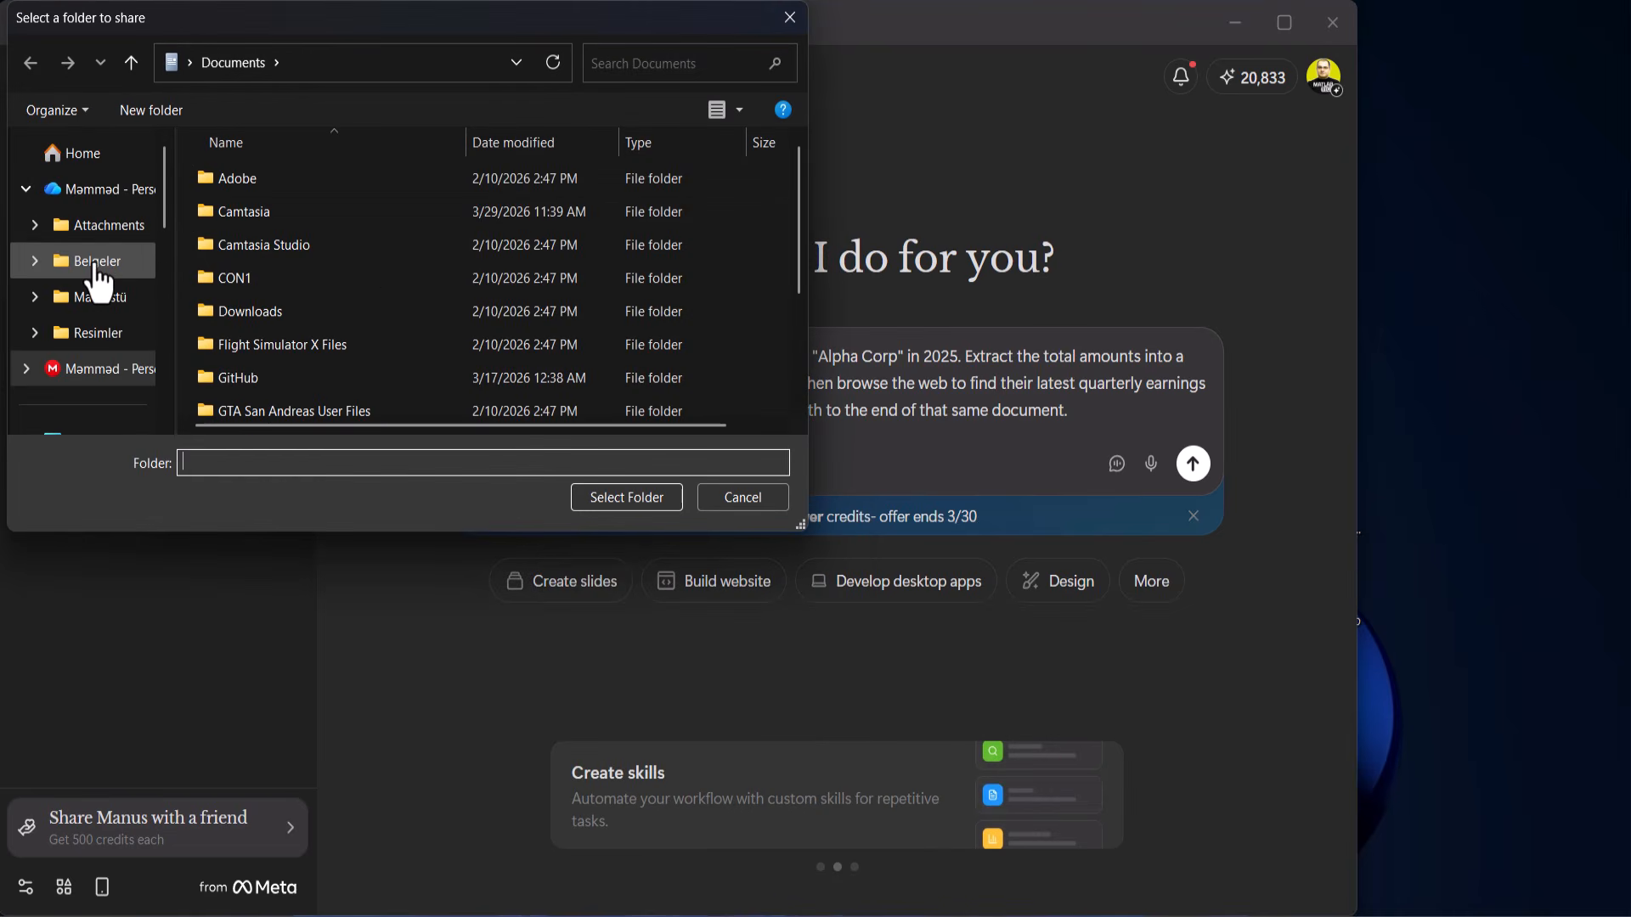
pyautogui.click(97, 263)
pyautogui.click(636, 494)
pyautogui.click(828, 535)
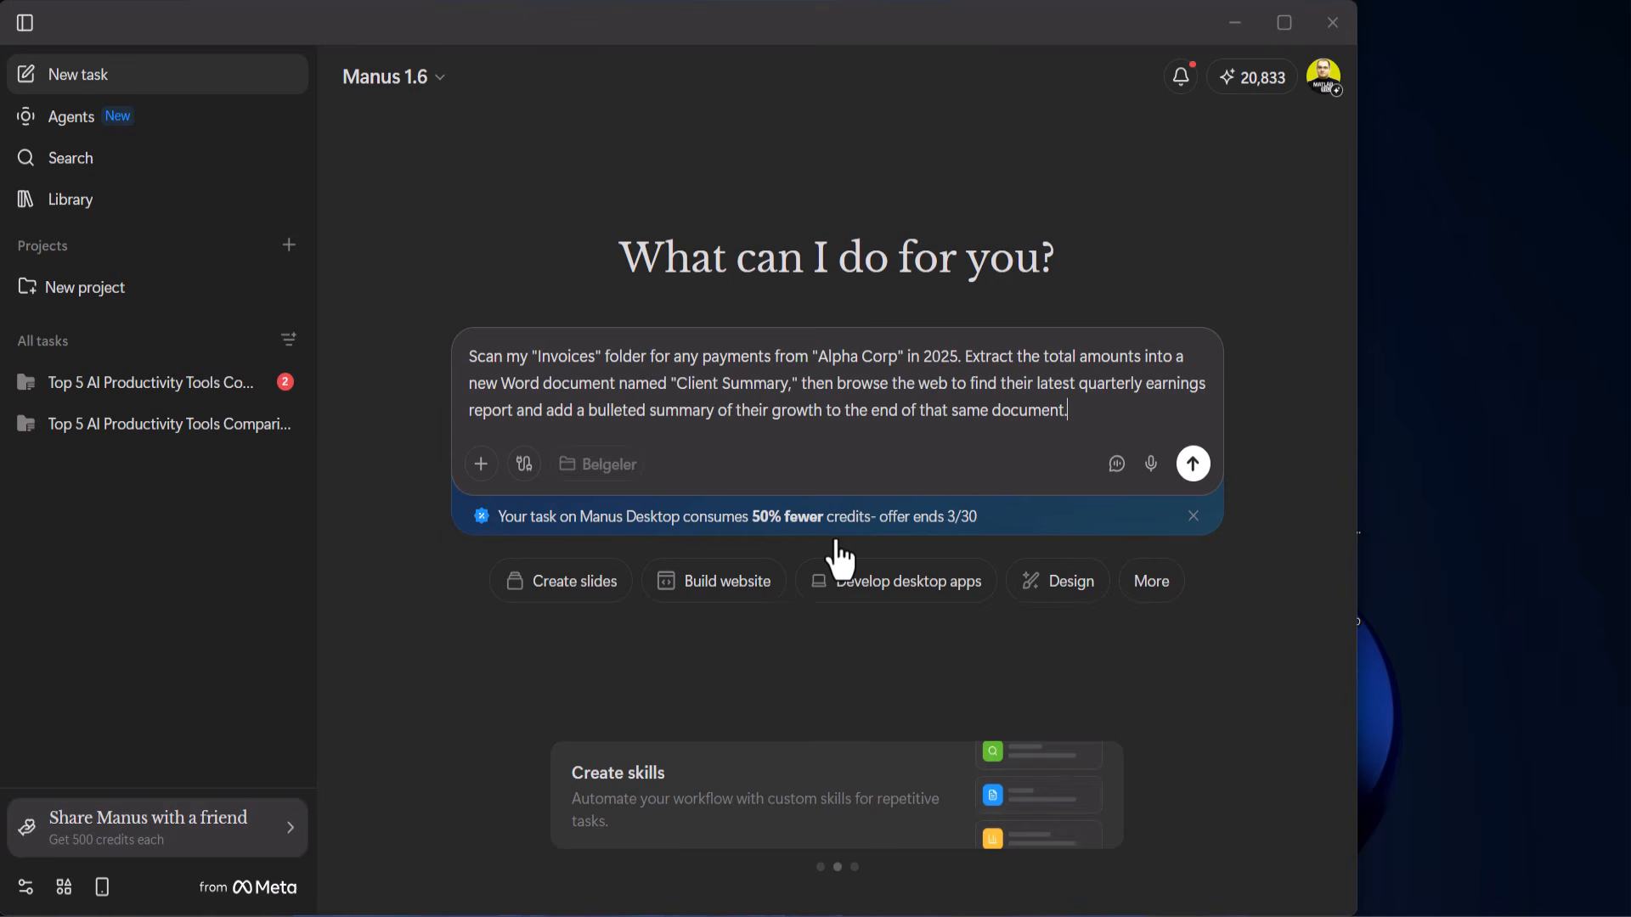
pyautogui.press('Return')
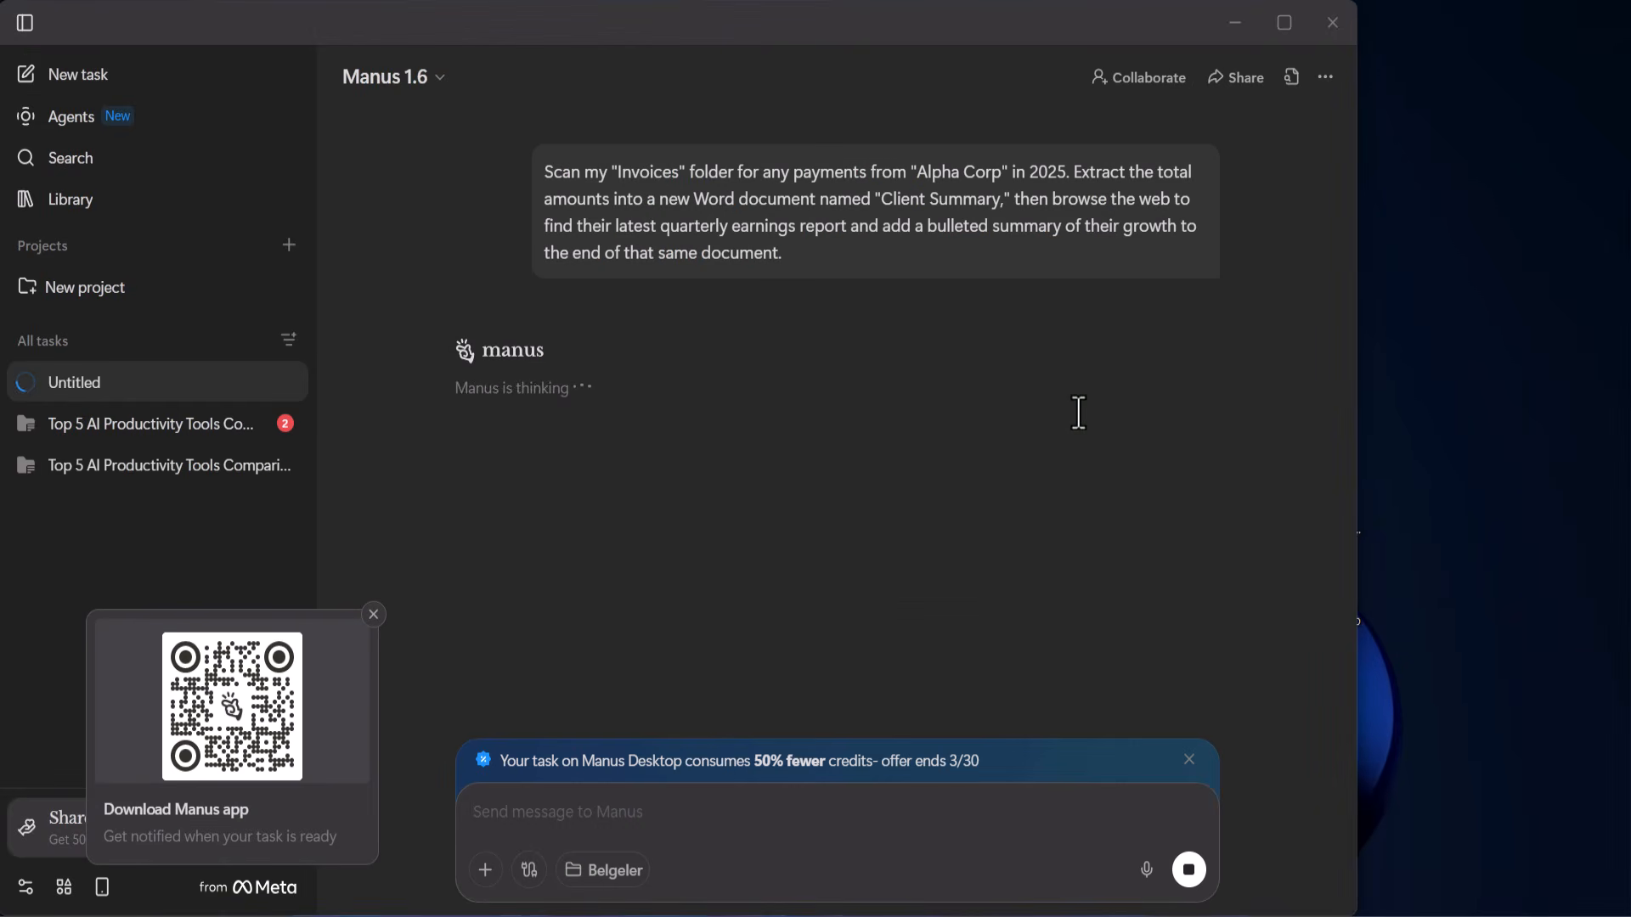
pyautogui.click(373, 614)
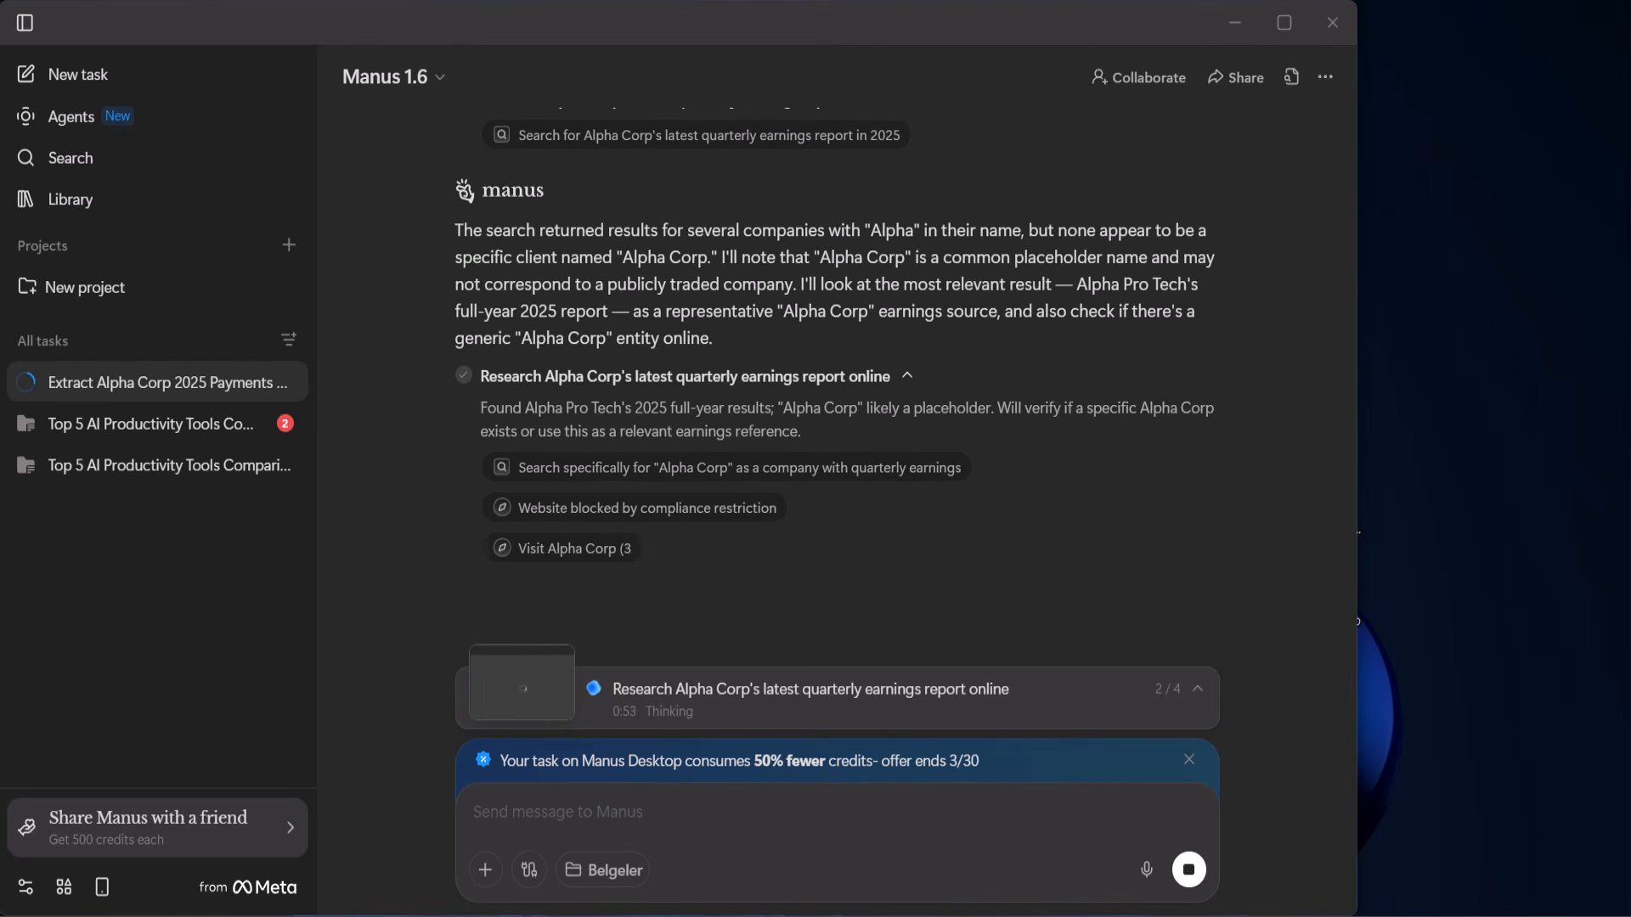
# Review the Alpha Corp task's progress log and its final summary of invoices and growth highlights
pyautogui.scroll(2, 777, 463)
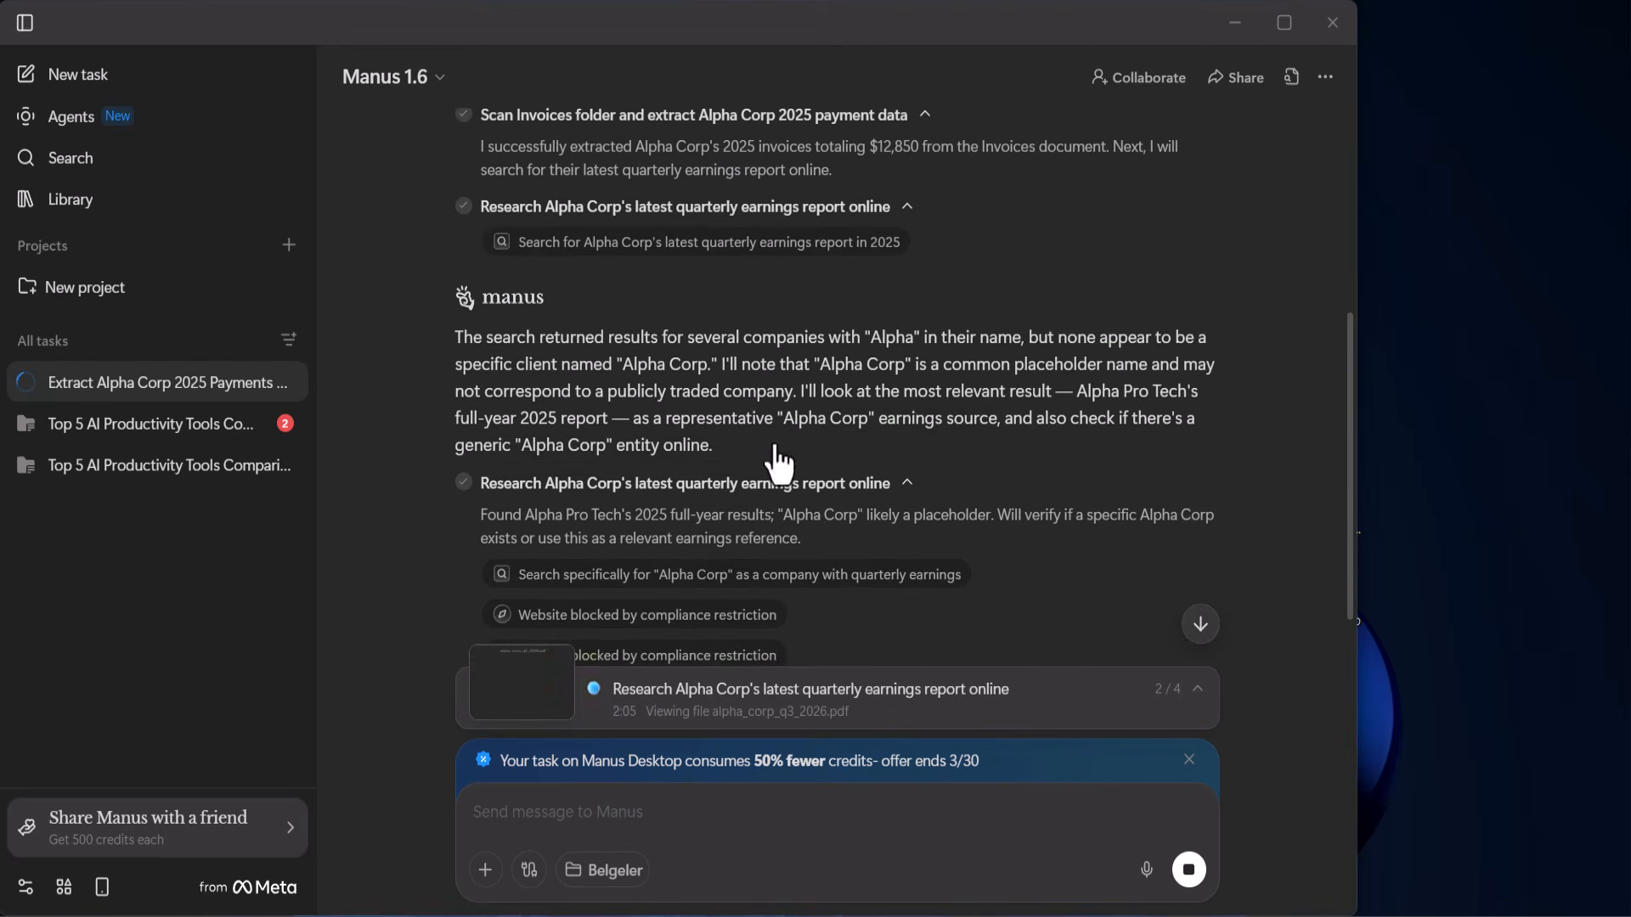
pyautogui.scroll(-10, 803, 423)
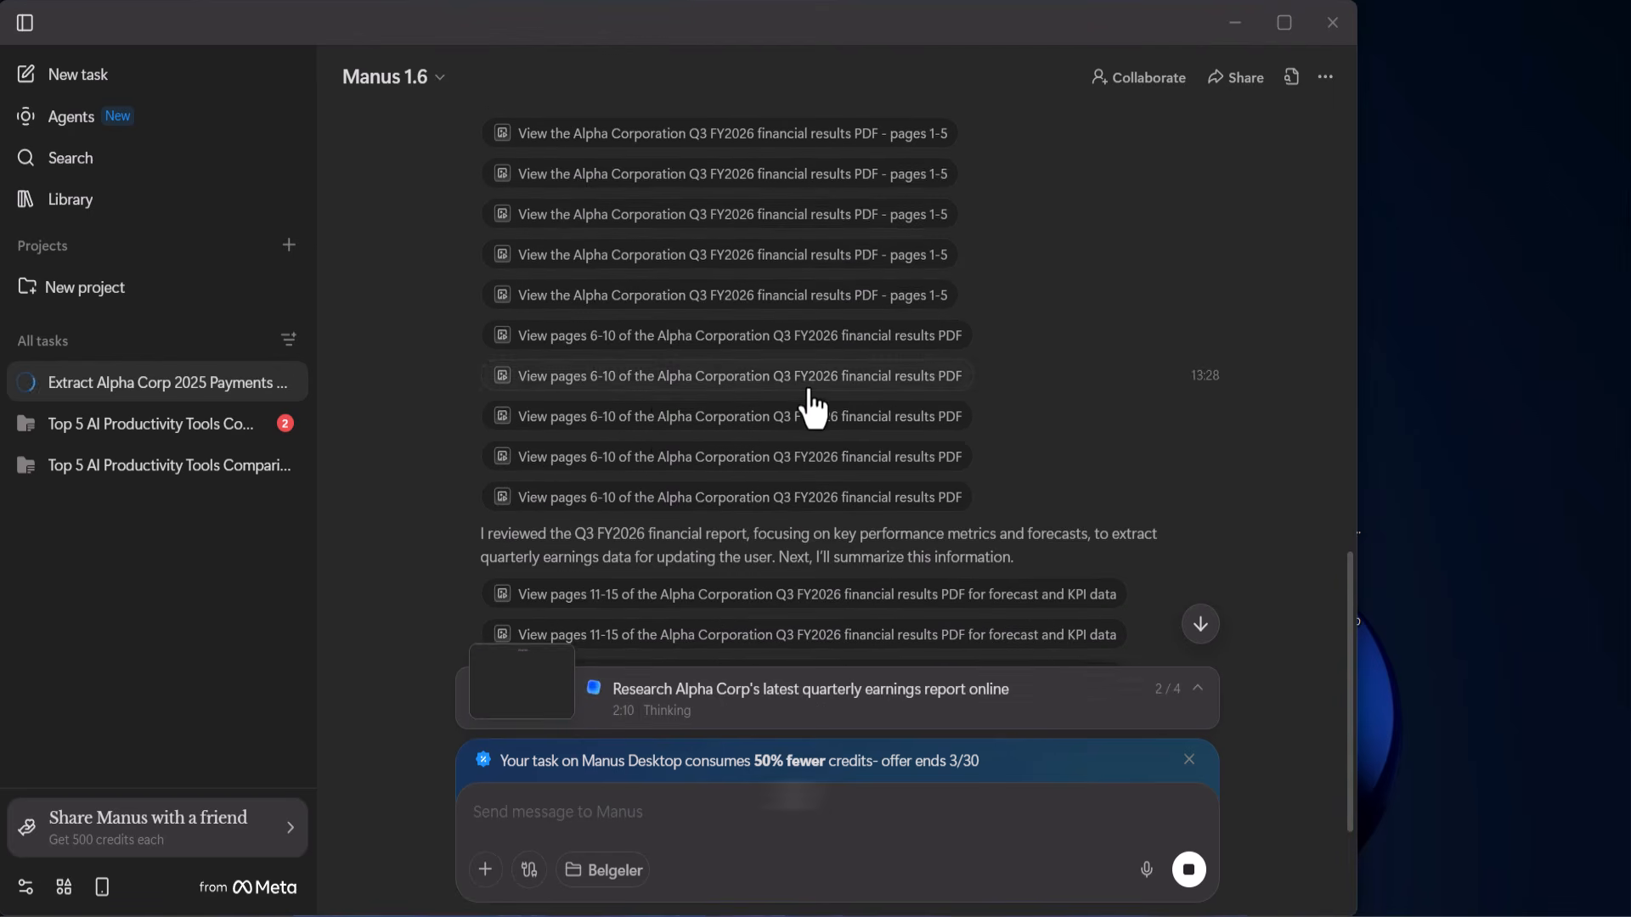
pyautogui.scroll(-3, 803, 416)
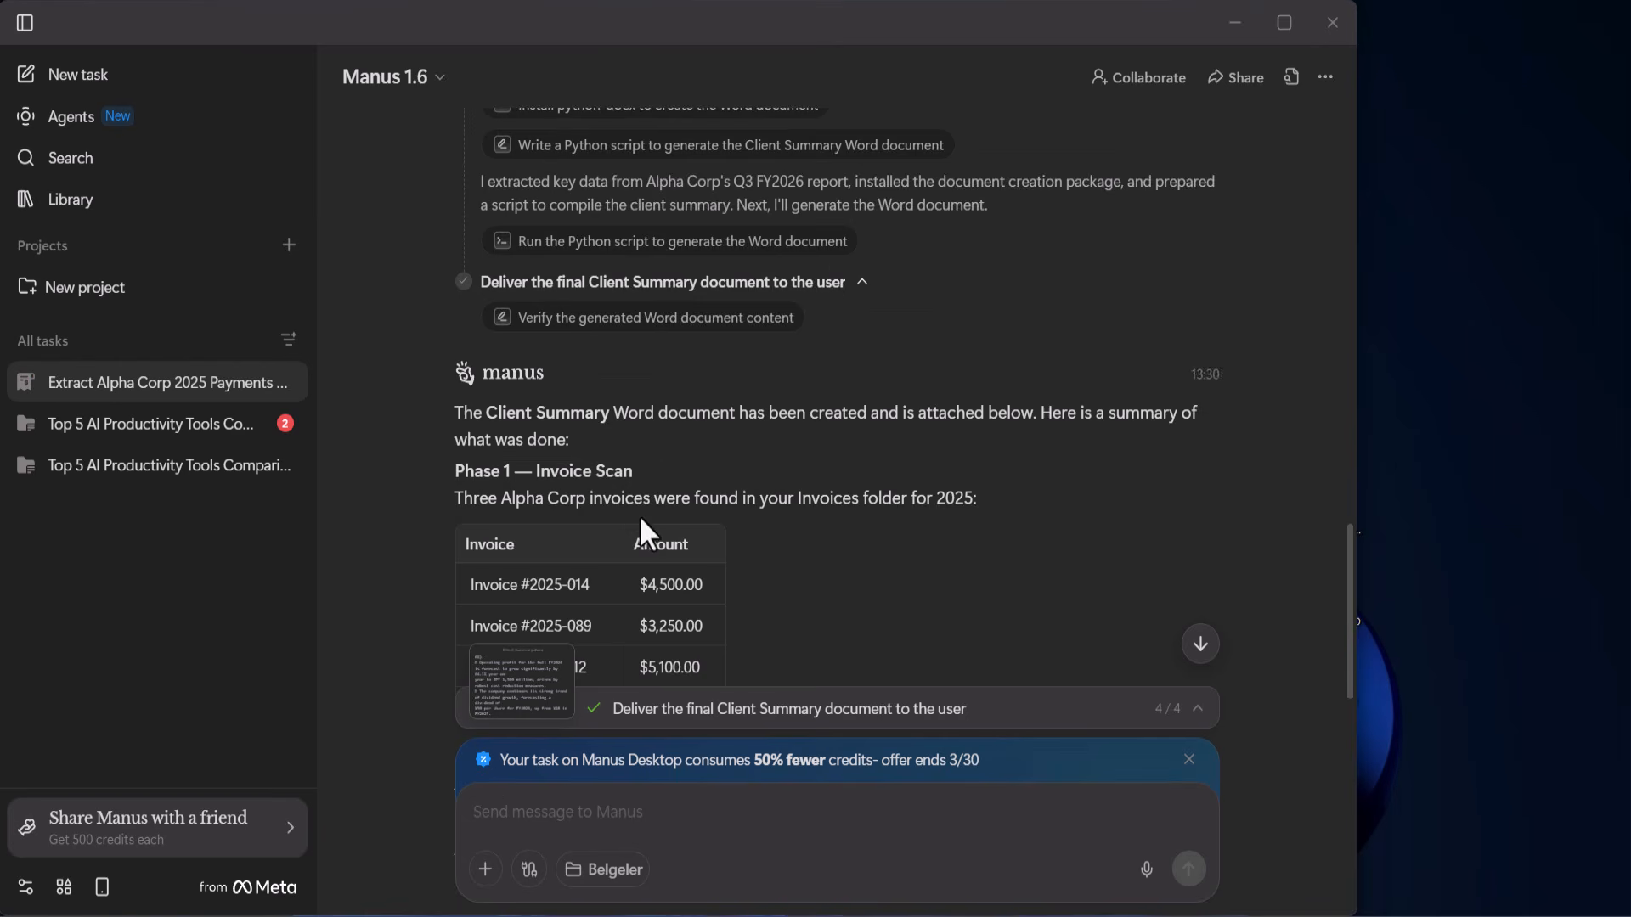
pyautogui.scroll(-2, 639, 515)
pyautogui.scroll(-5, 722, 501)
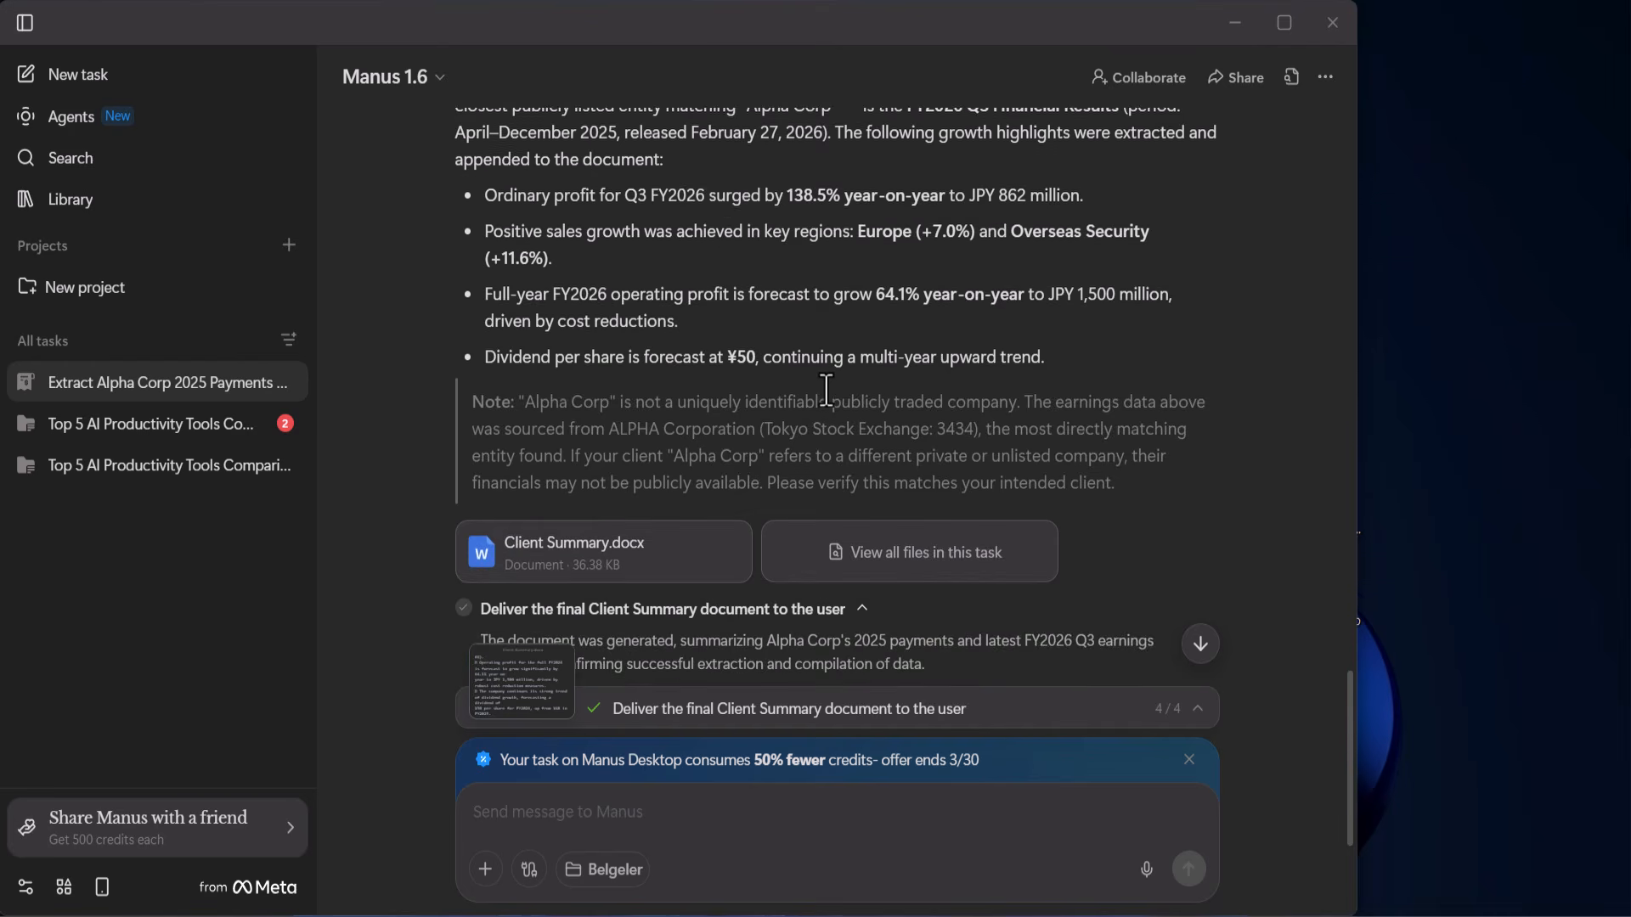
# Open the delivered Client Summary.docx and review its 2025 payment totals and quarterly earnings summary
pyautogui.click(629, 464)
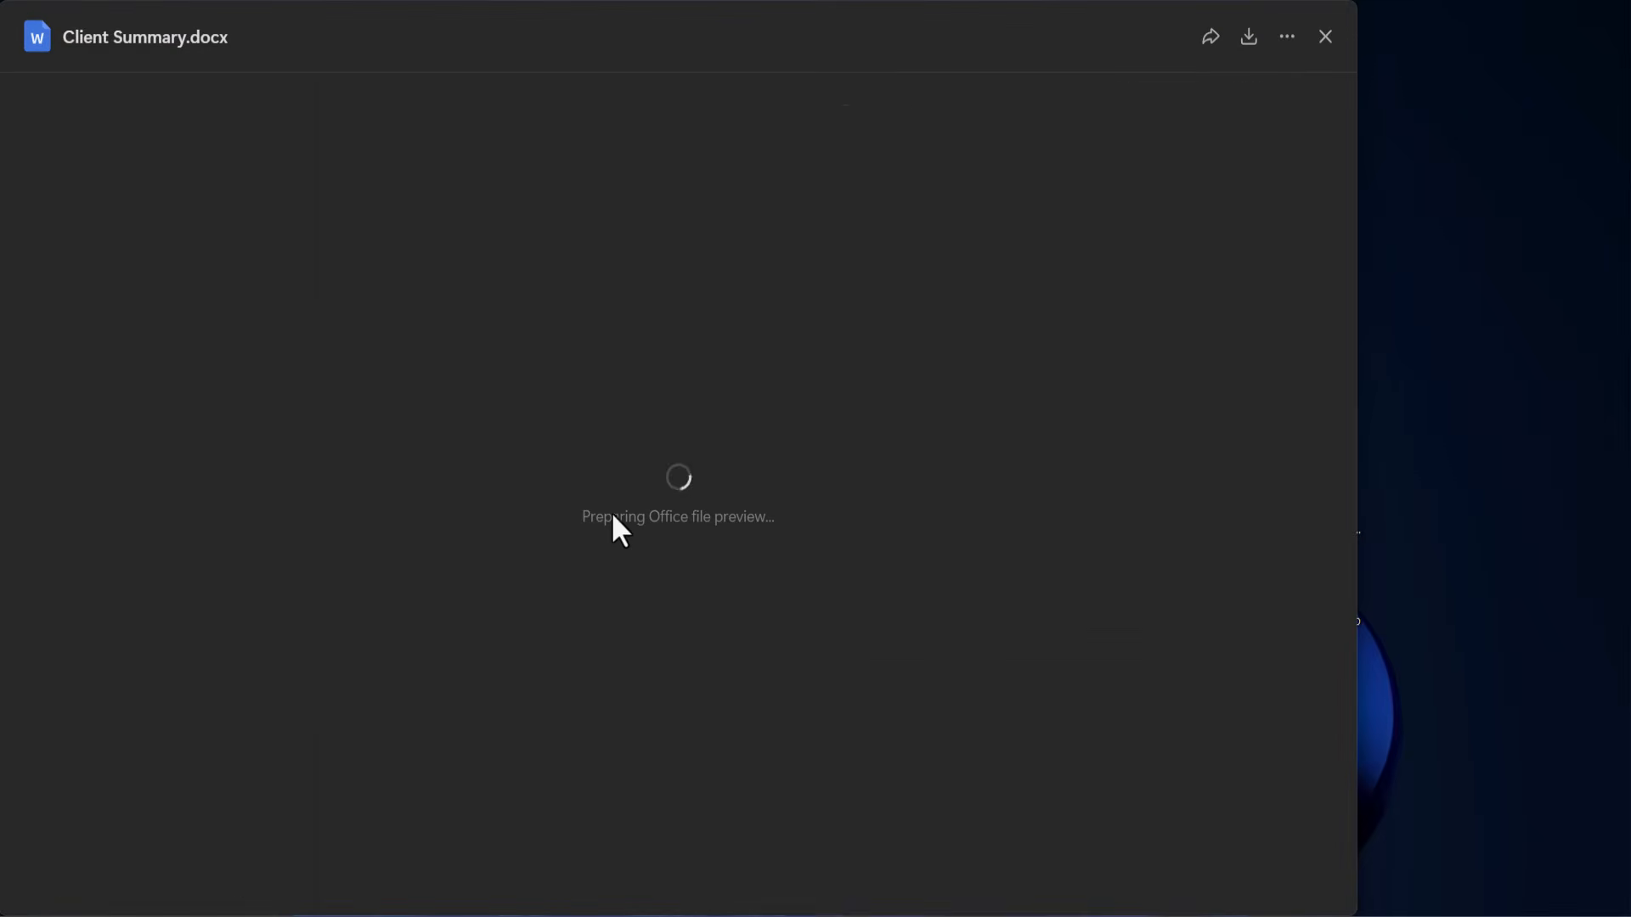
pyautogui.scroll(-4, 594, 628)
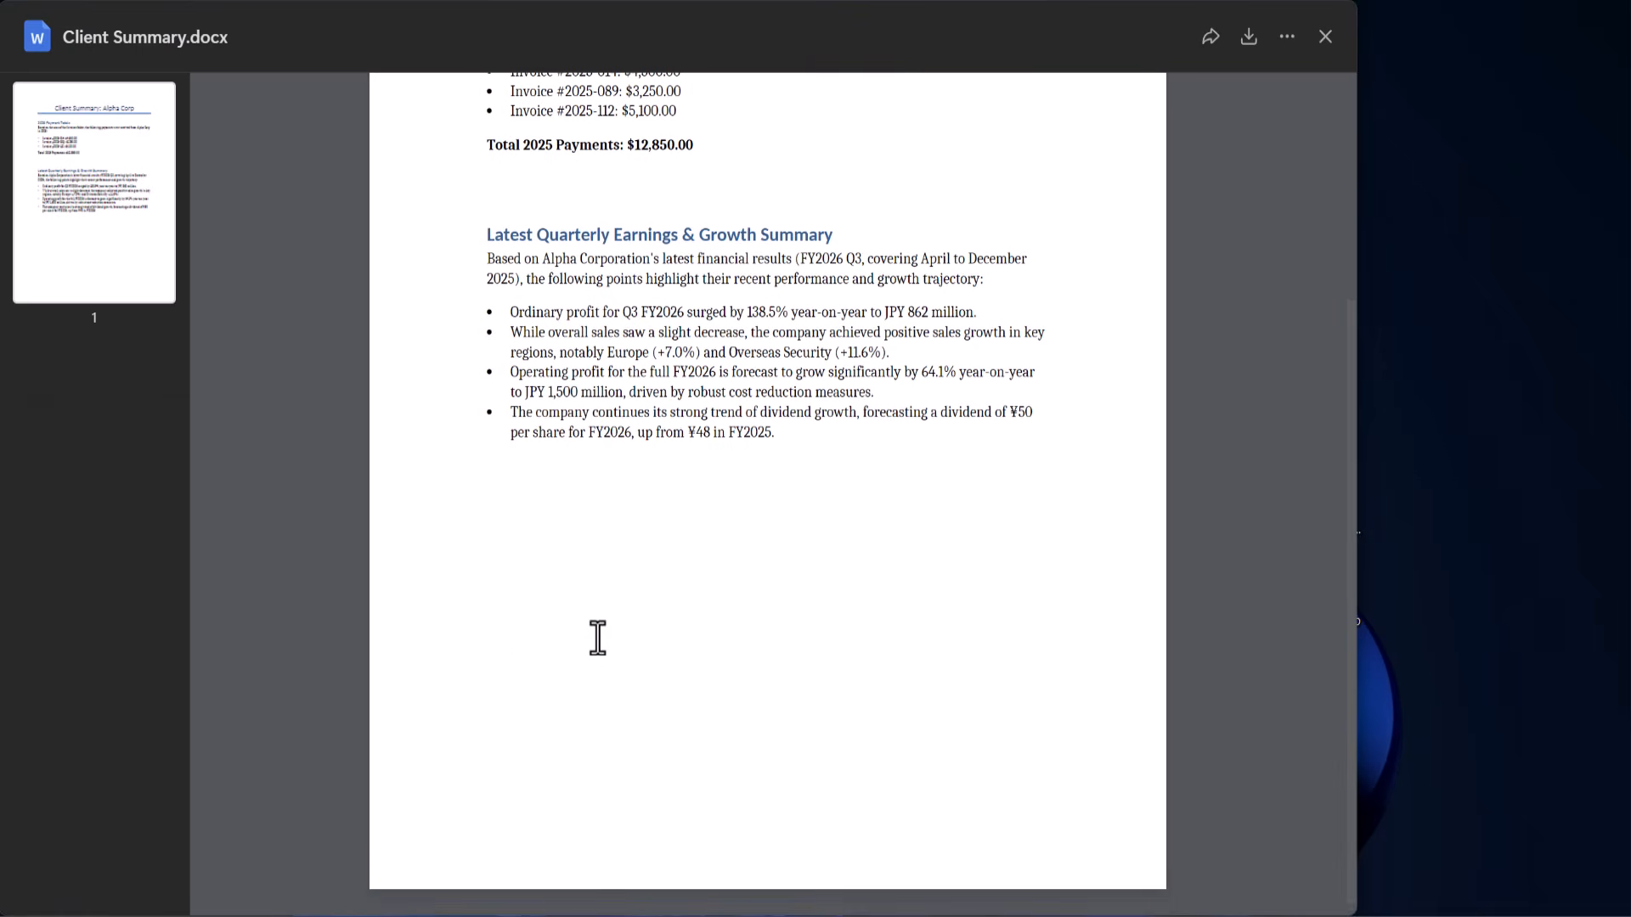
pyautogui.scroll(4, 595, 637)
pyautogui.moveTo(637, 367); pyautogui.dragTo(634, 374)
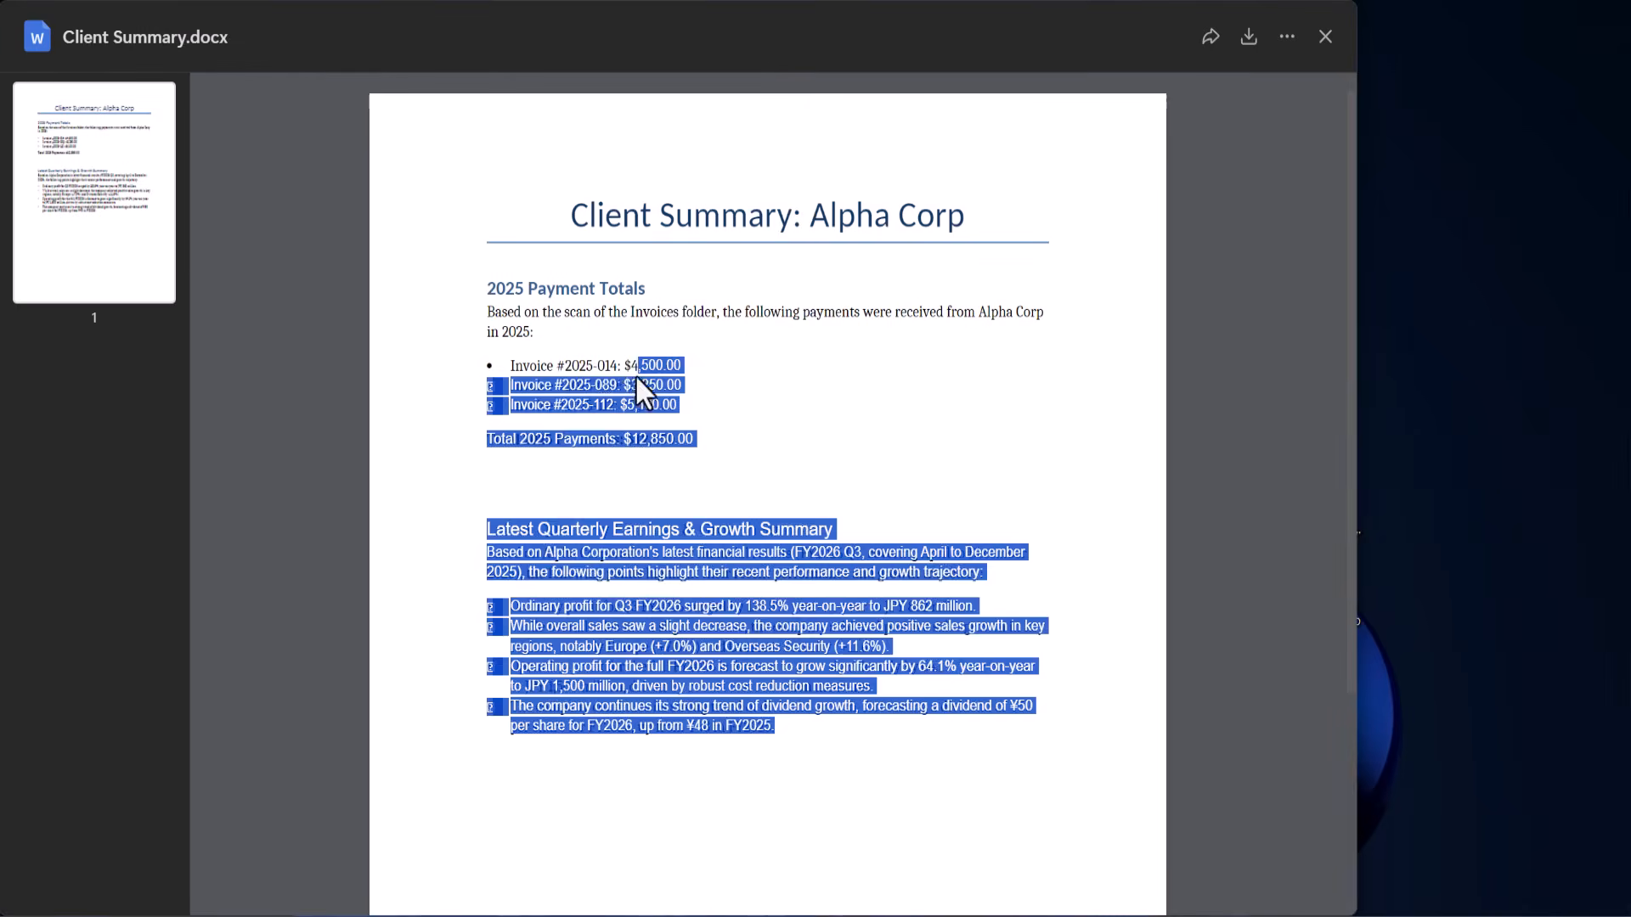
pyautogui.click(635, 374)
pyautogui.scroll(-2, 603, 610)
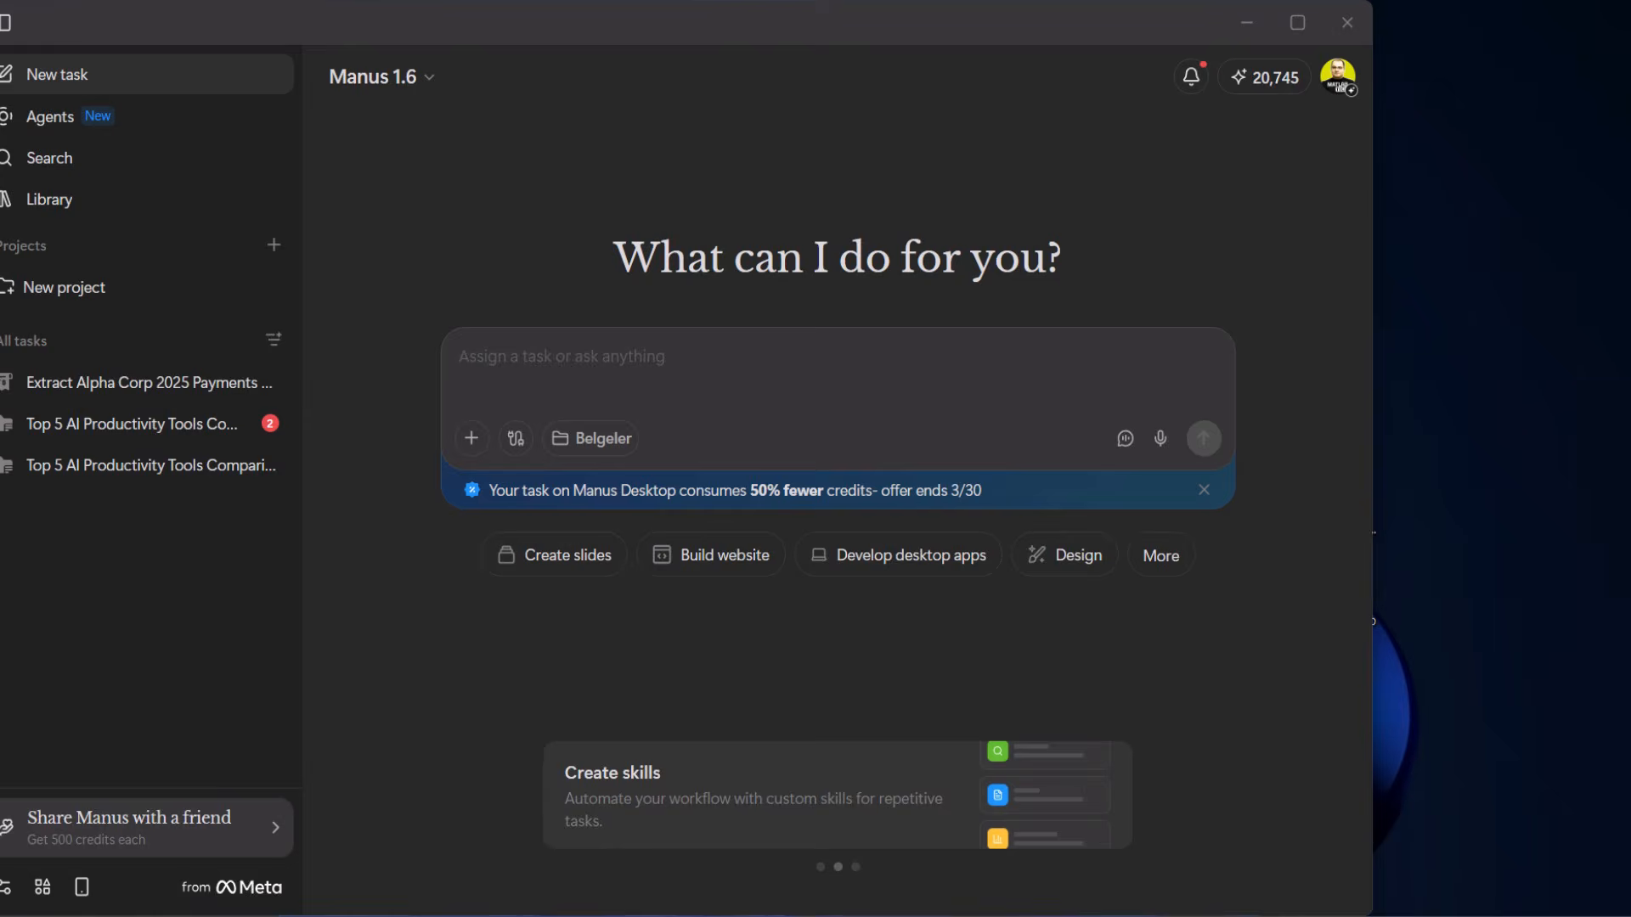
# Submit a task to develop a Python Windows System Tray app tracking real-time upload and download speeds, packaged as a standalone EXE on the desktop
pyautogui.write('Use Python to develop a Windows System Tray application that tracks my real-time upload and download speeds. Use the Command Prompt to initialize the project, handle all dependencies, and package the entire application into a standalone EXE file on my desktop.')
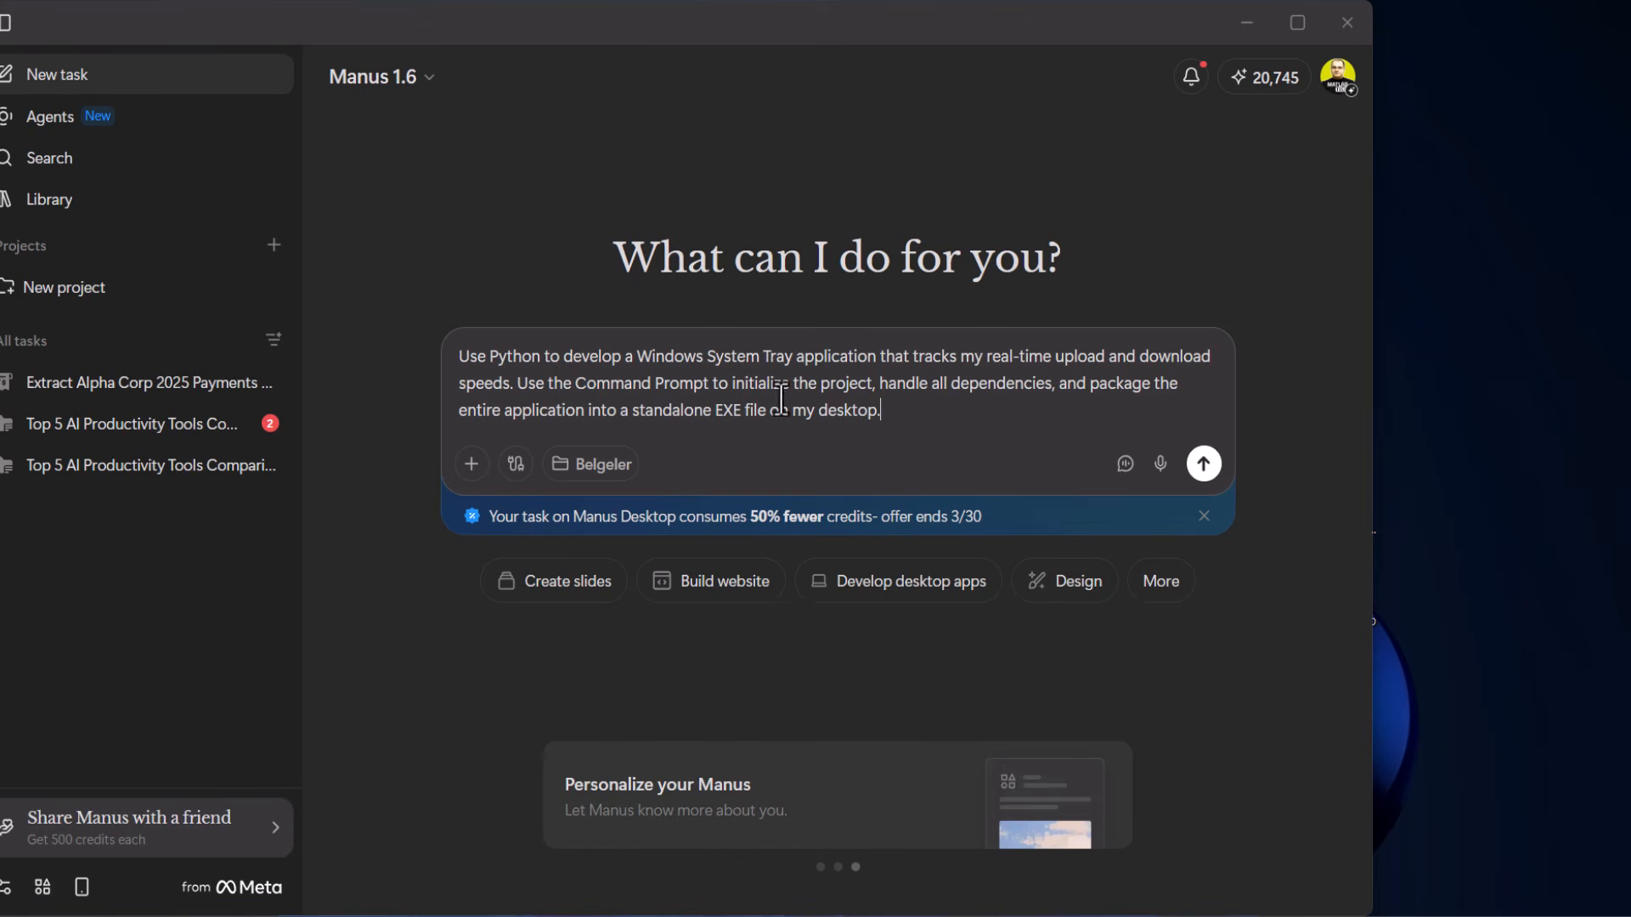
pyautogui.press('Return')
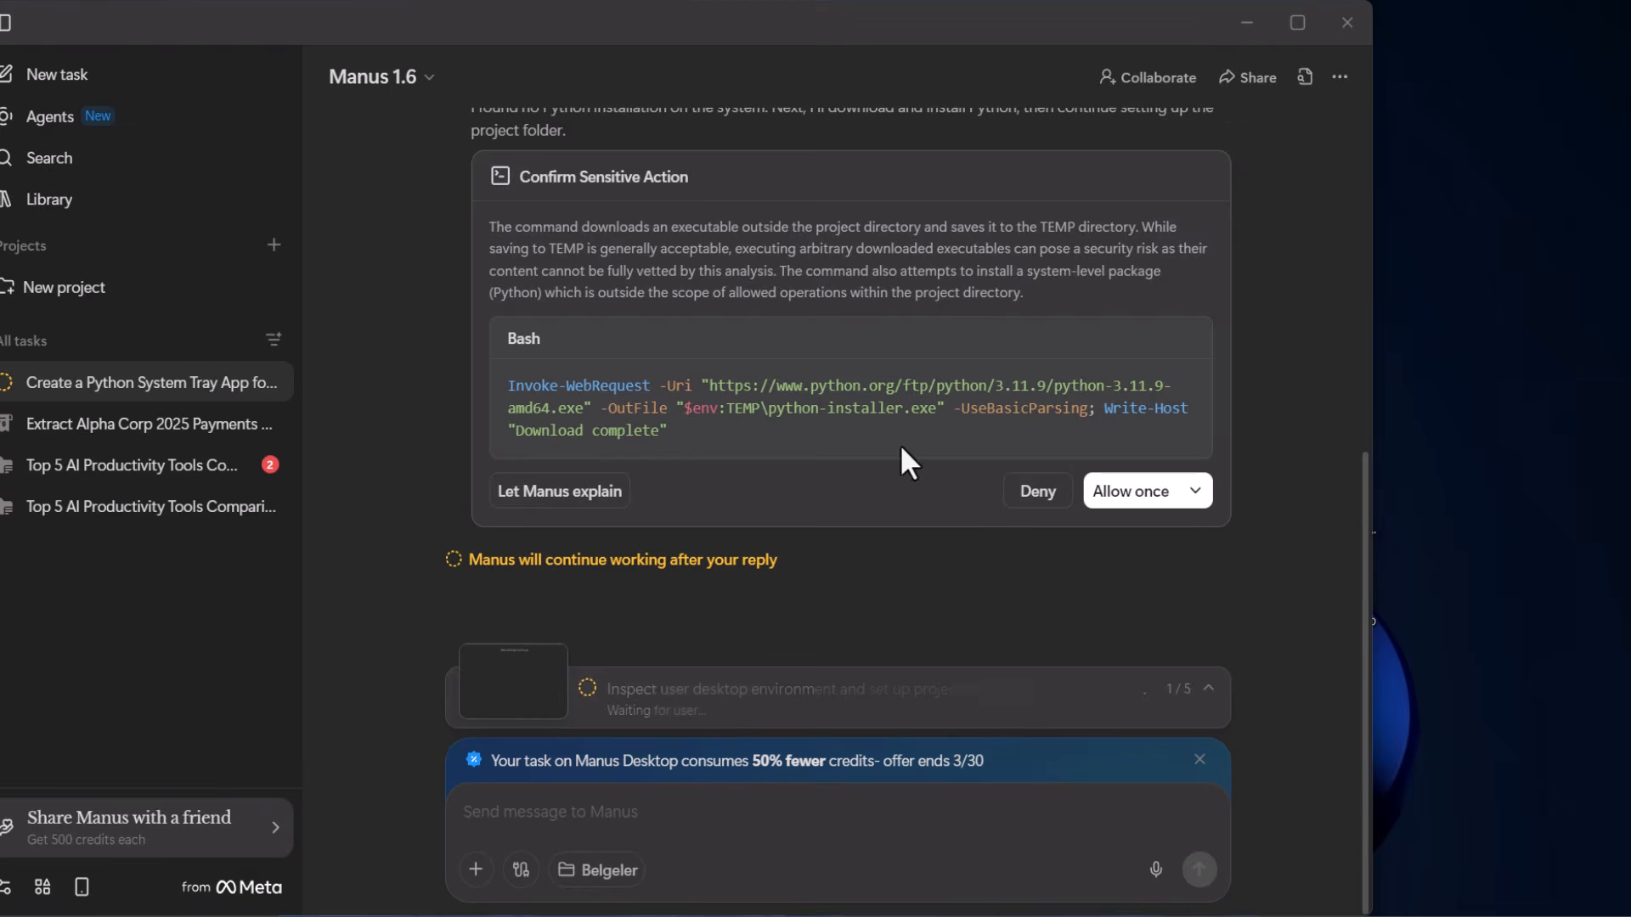
# Allow once the sensitive commands that download the Python 3.11.9 installer and run it quietly
pyautogui.click(1136, 497)
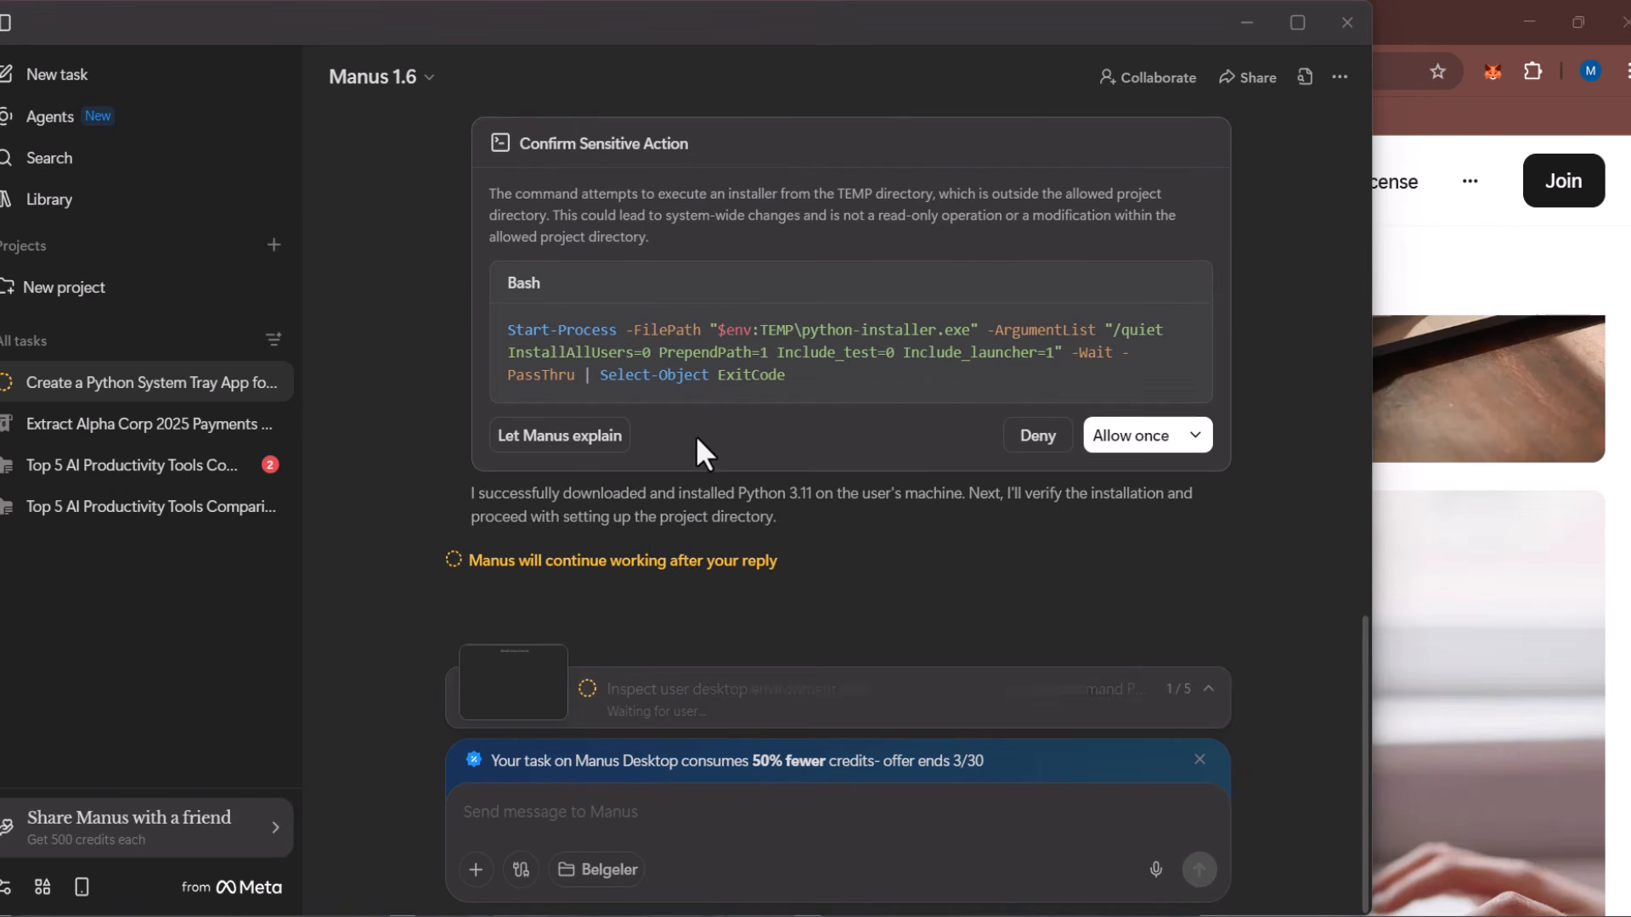
pyautogui.scroll(3, 695, 435)
pyautogui.click(1122, 630)
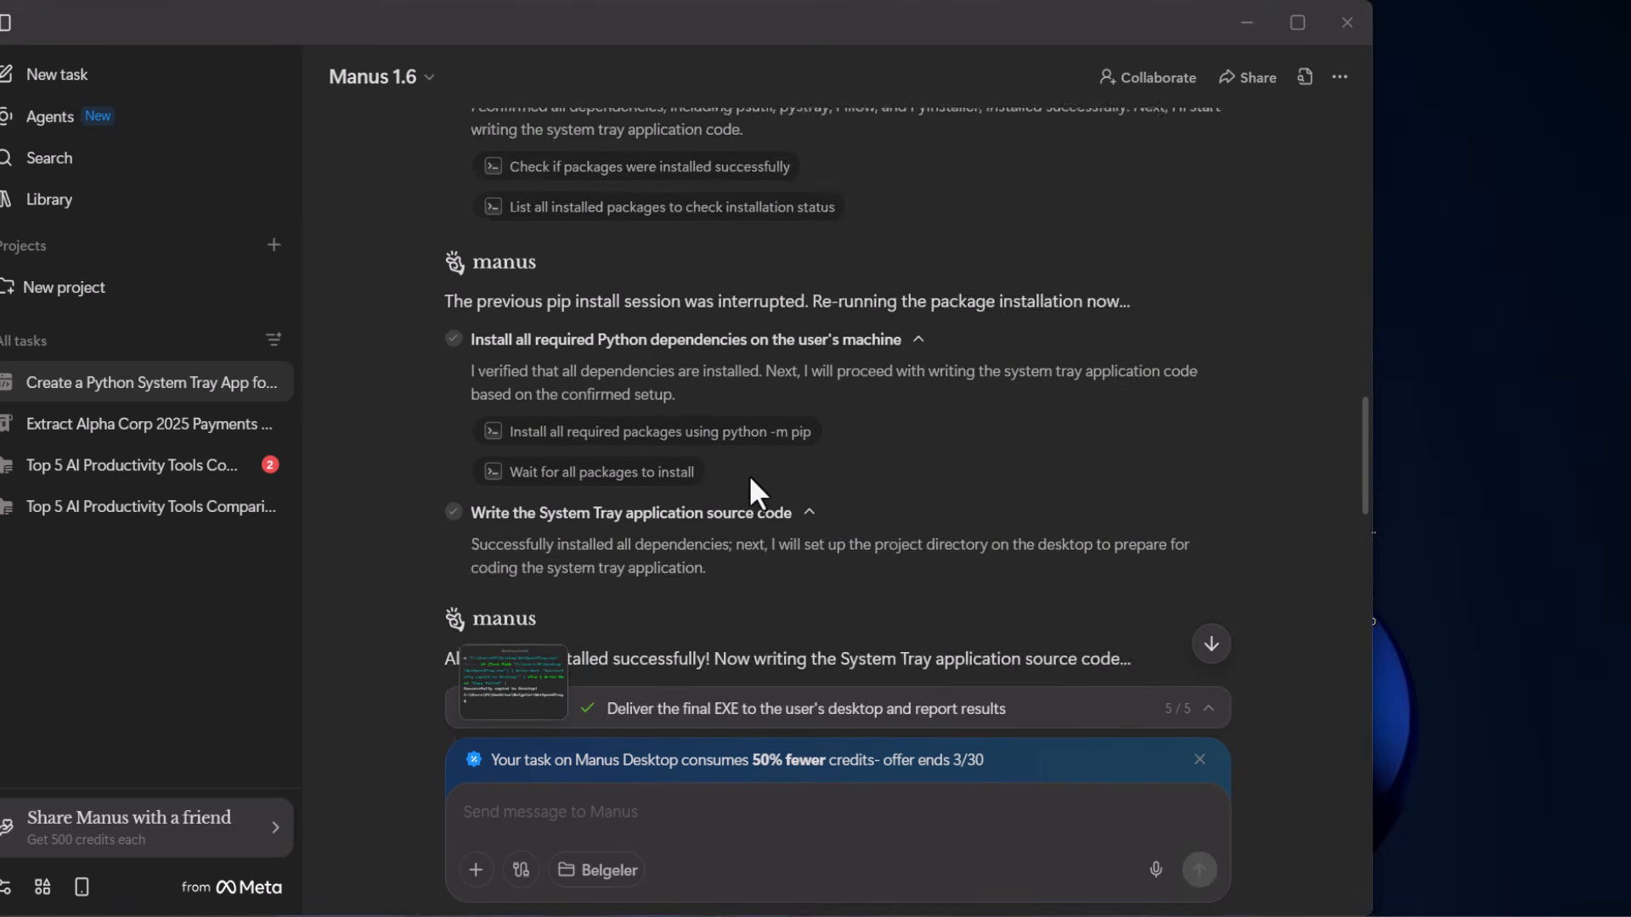
# Review the system tray app task's build log, component overview and list of project files
pyautogui.scroll(-5, 749, 476)
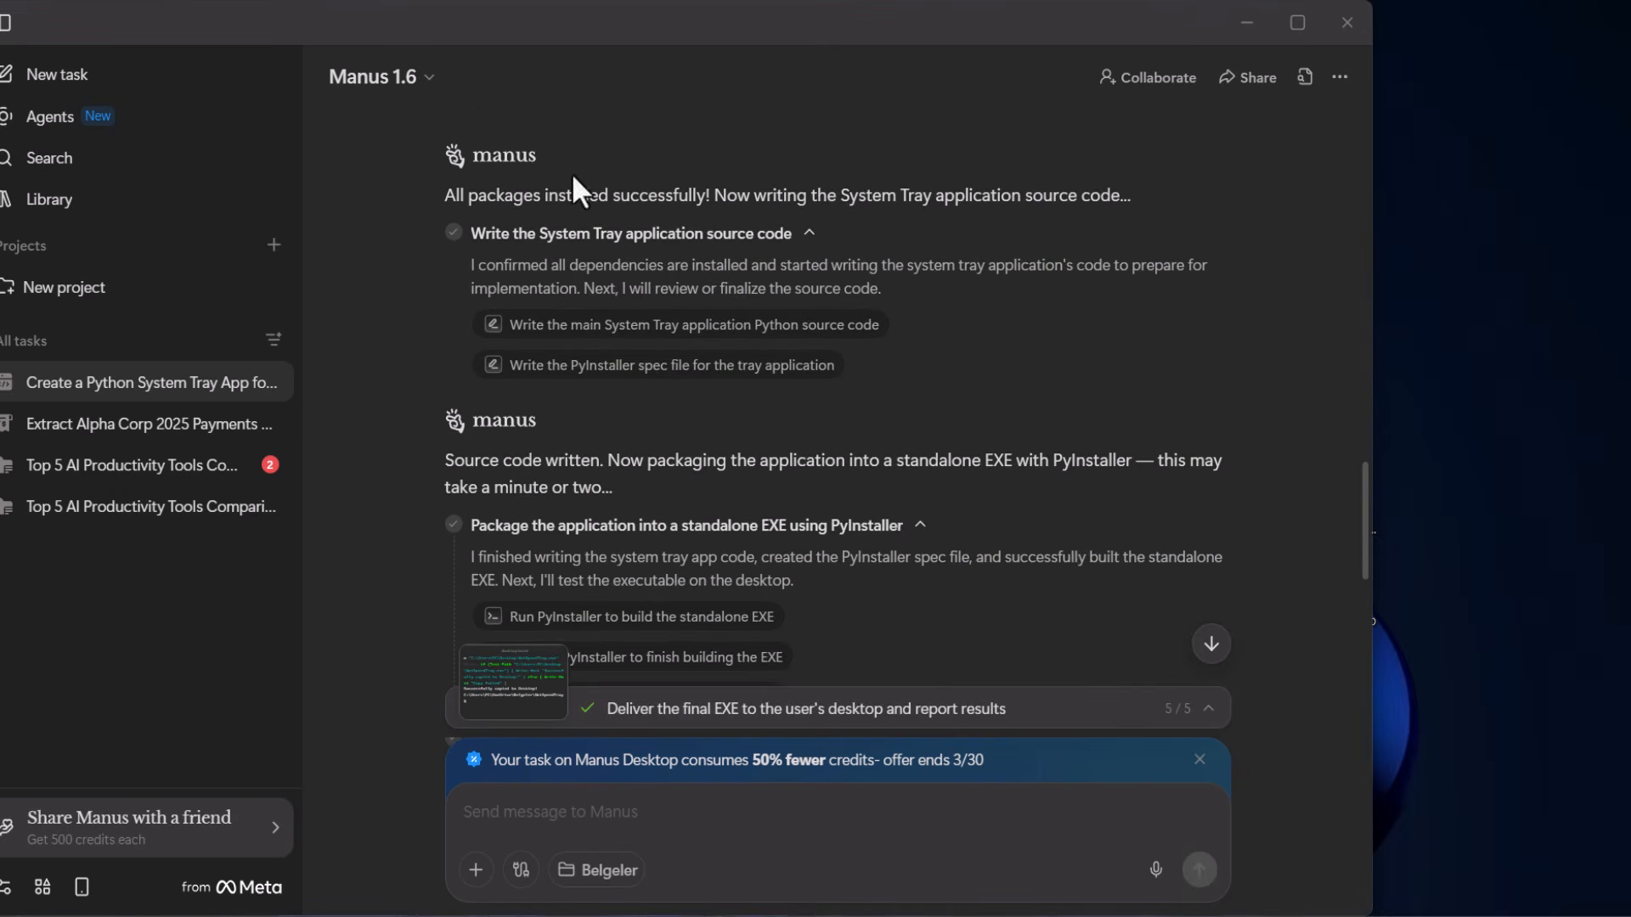
pyautogui.scroll(-10, 827, 401)
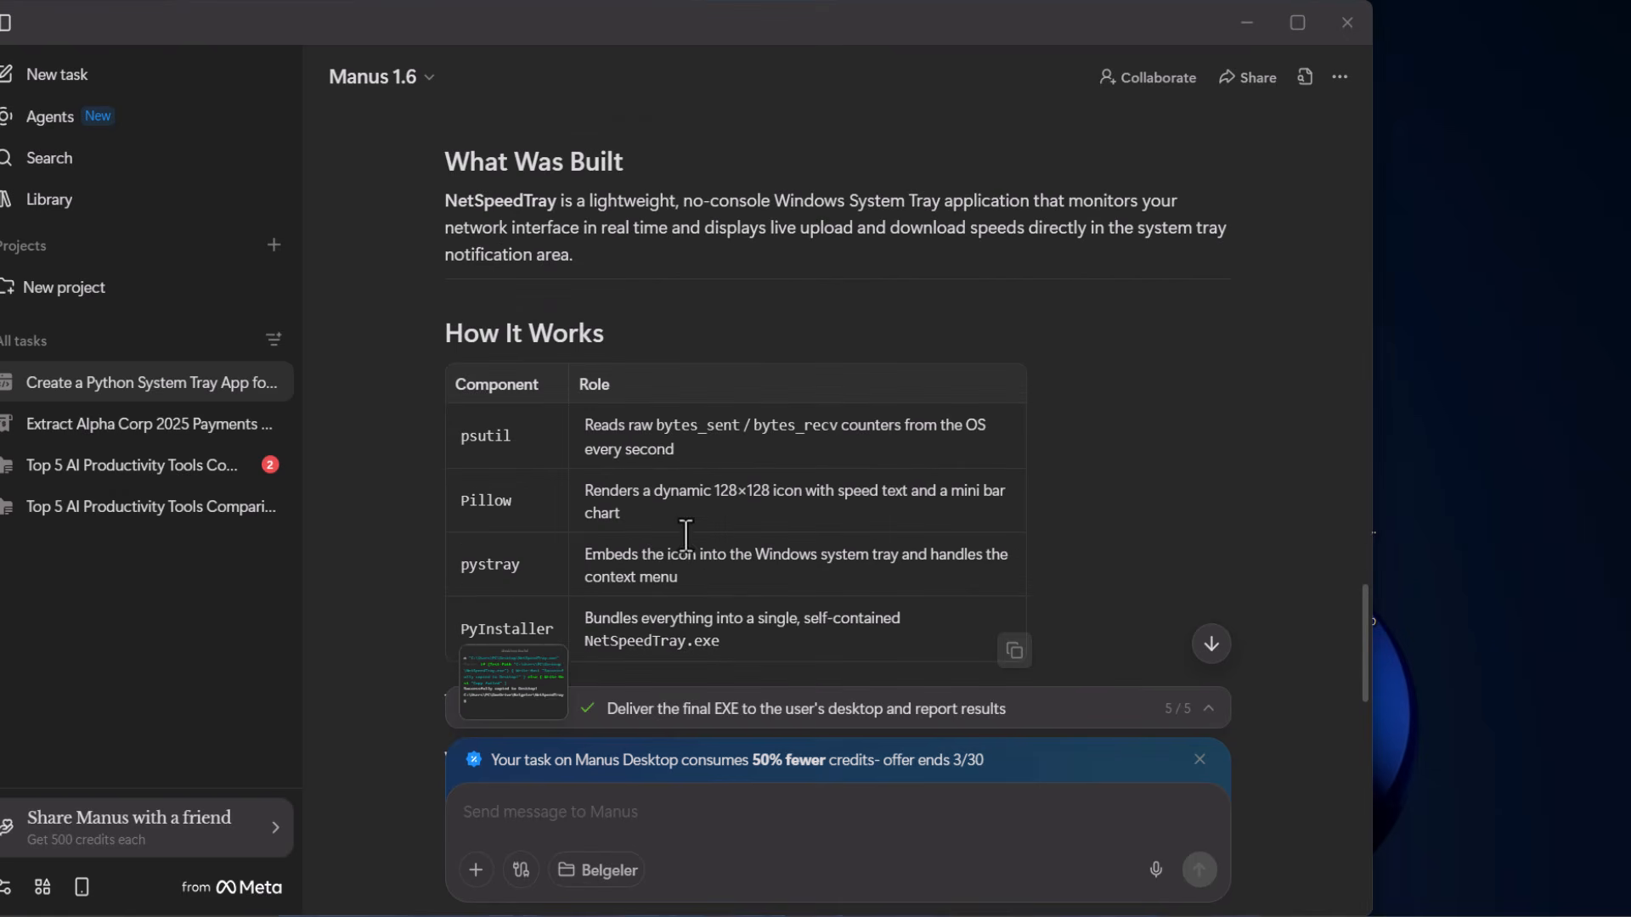
pyautogui.scroll(-2, 691, 486)
pyautogui.scroll(-10, 691, 486)
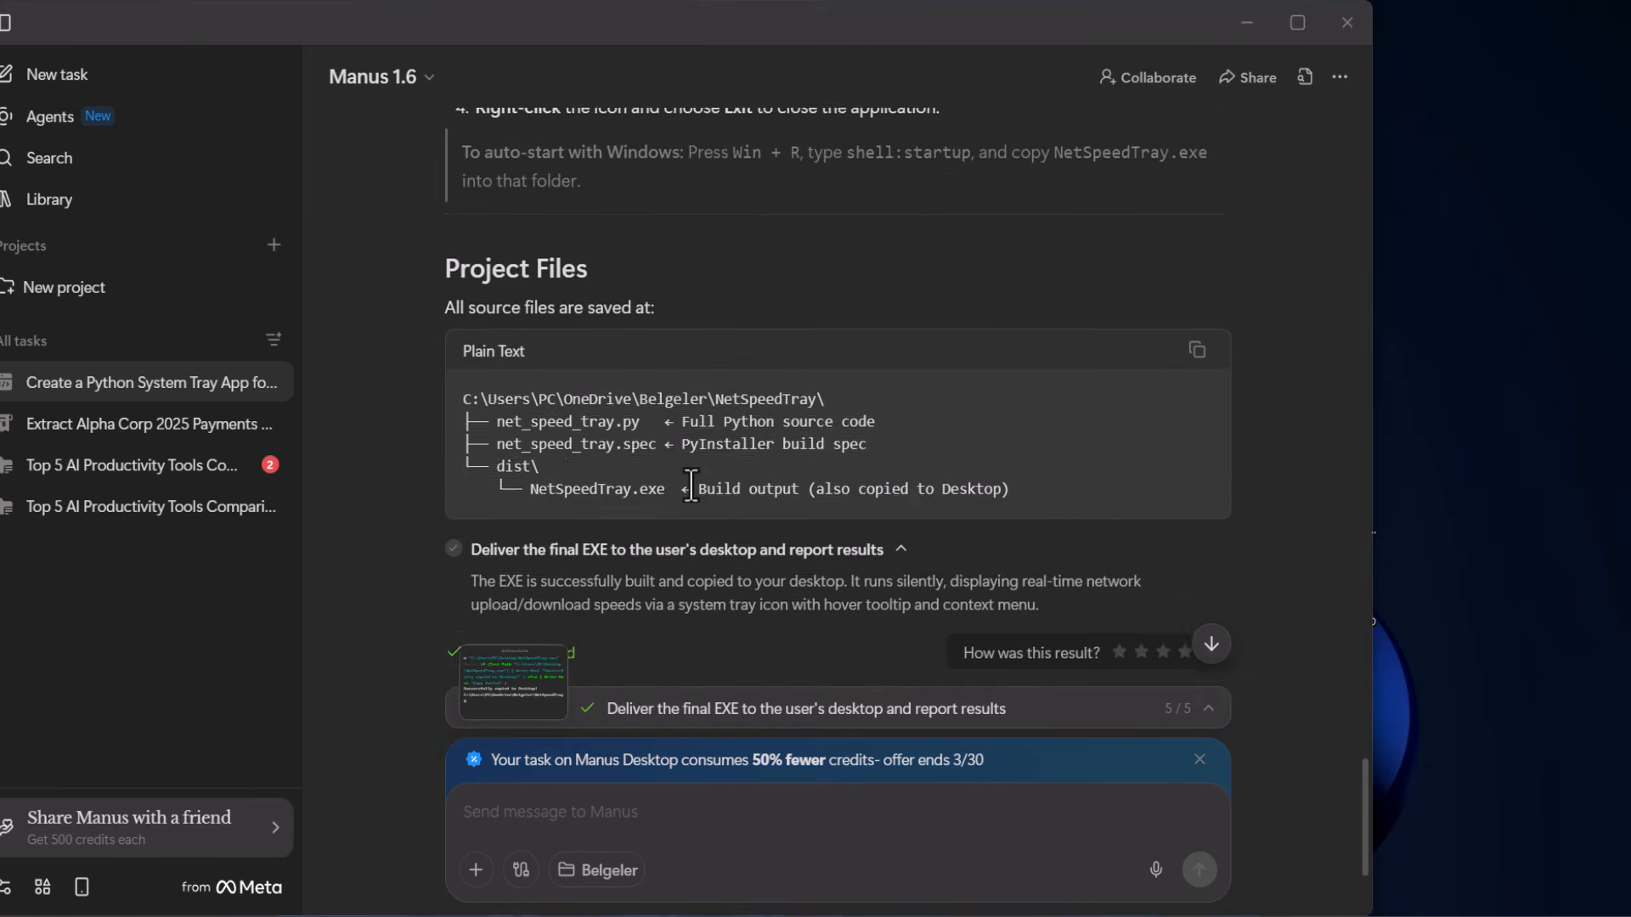
pyautogui.scroll(-1, 756, 468)
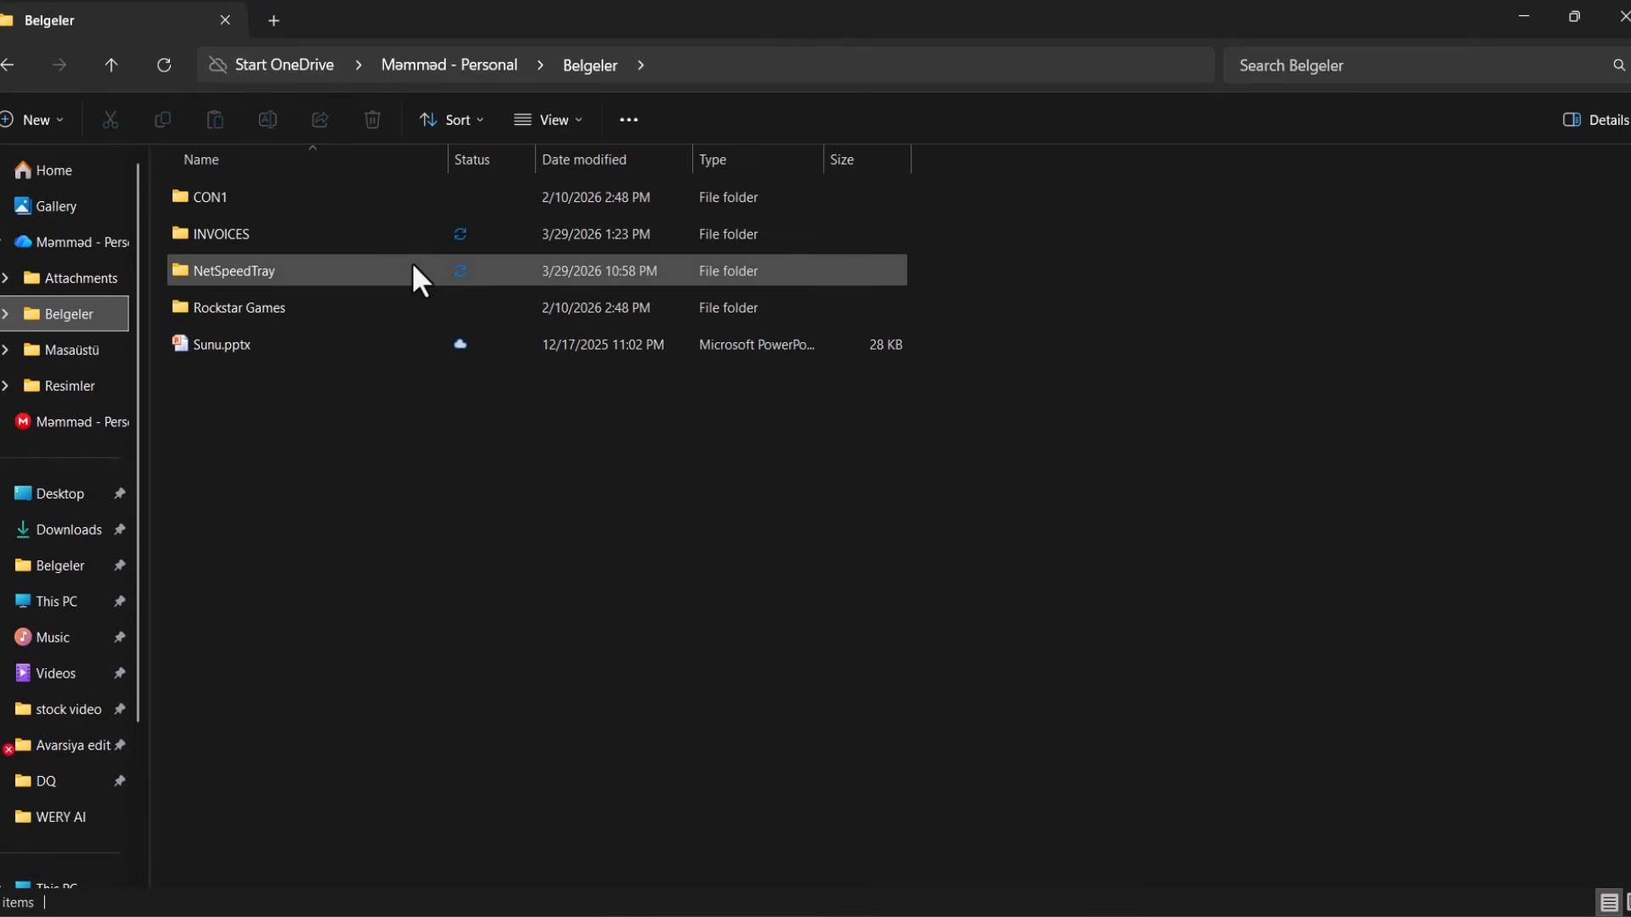
# Open the NetSpeedTray folder within Belgeler in File Explorer and run net_speed_tray.py
pyautogui.doubleClick(412, 267)
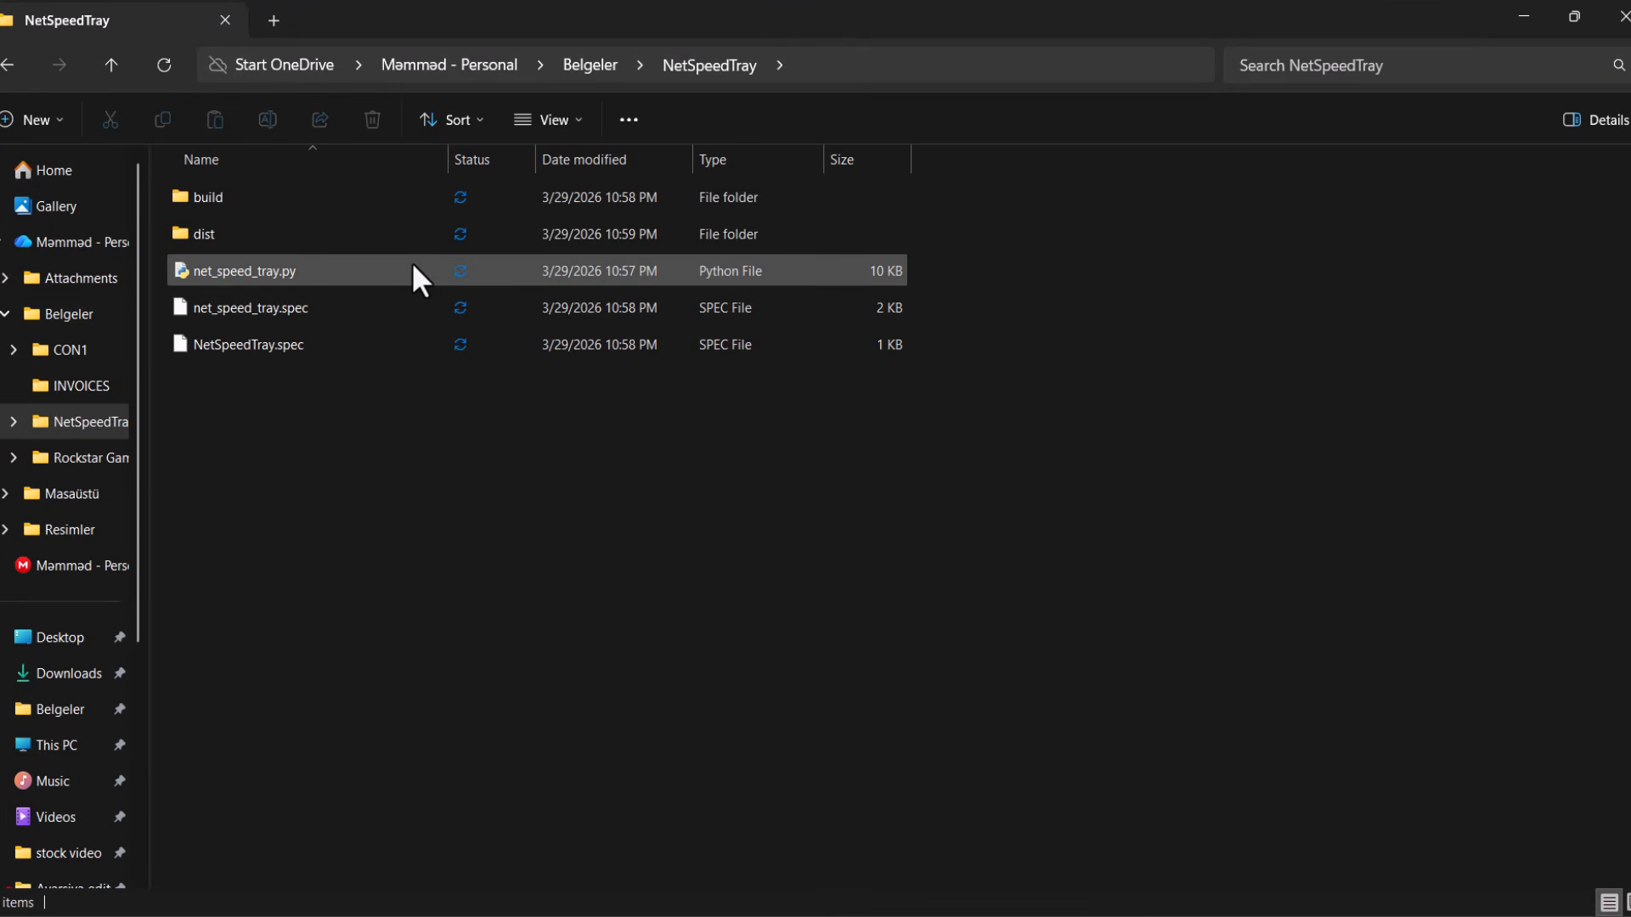
pyautogui.doubleClick(411, 266)
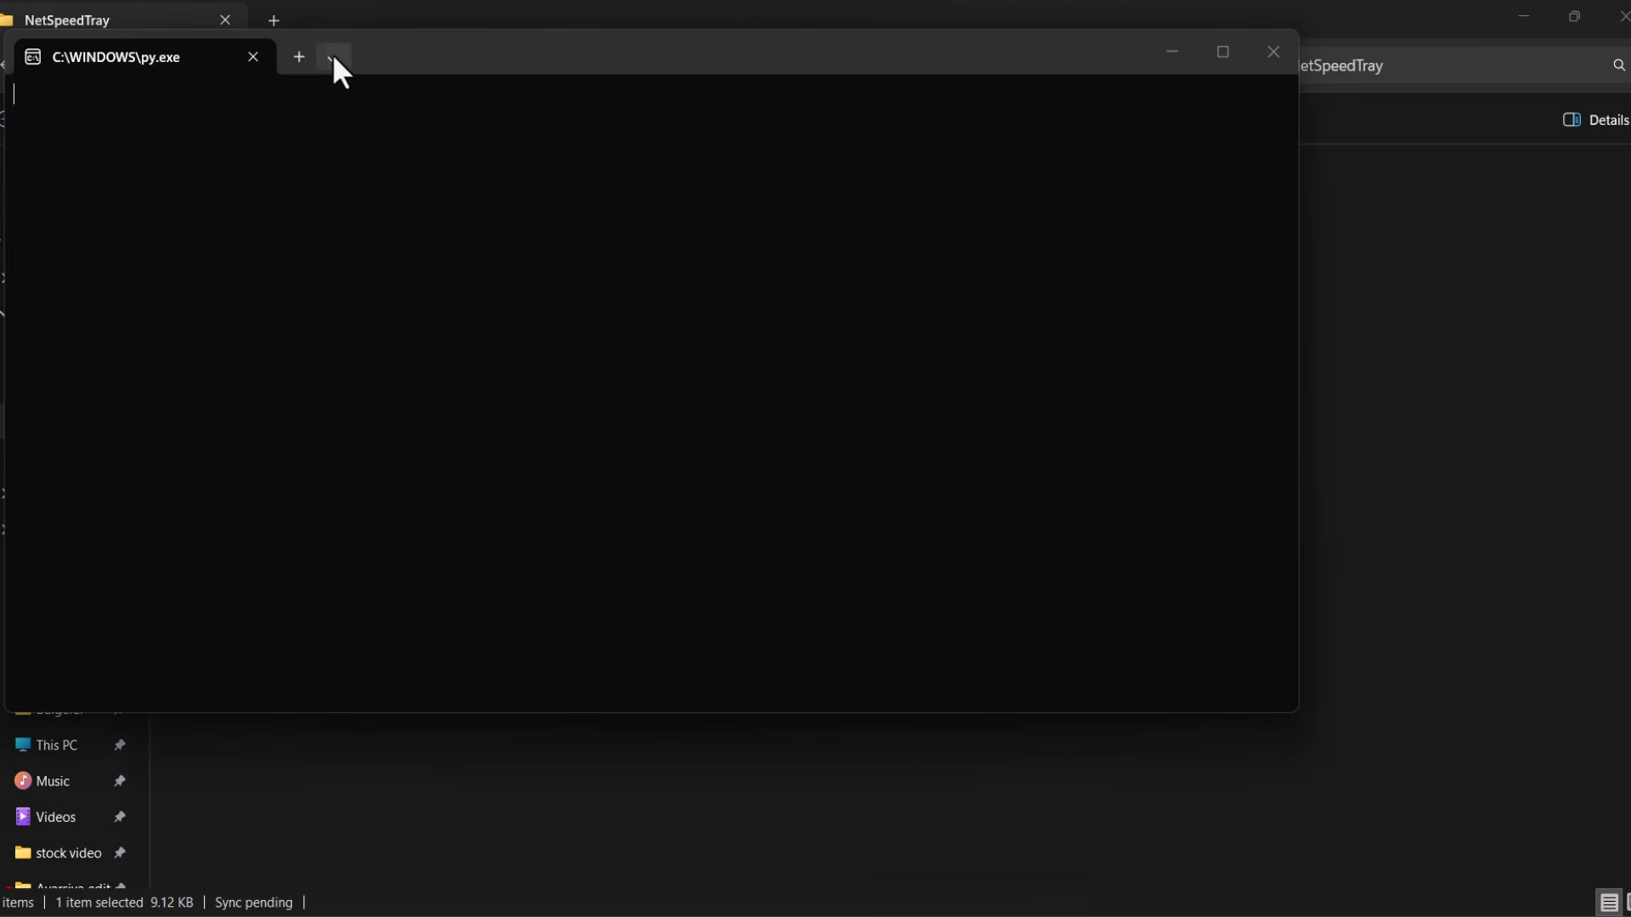
# Open a Windows PowerShell session in the terminal and paste the copied NetSpeedTray project file listing, accepting the multi-line paste
pyautogui.click(333, 53)
pyautogui.click(343, 94)
pyautogui.hotkey('ctrl', 'v')
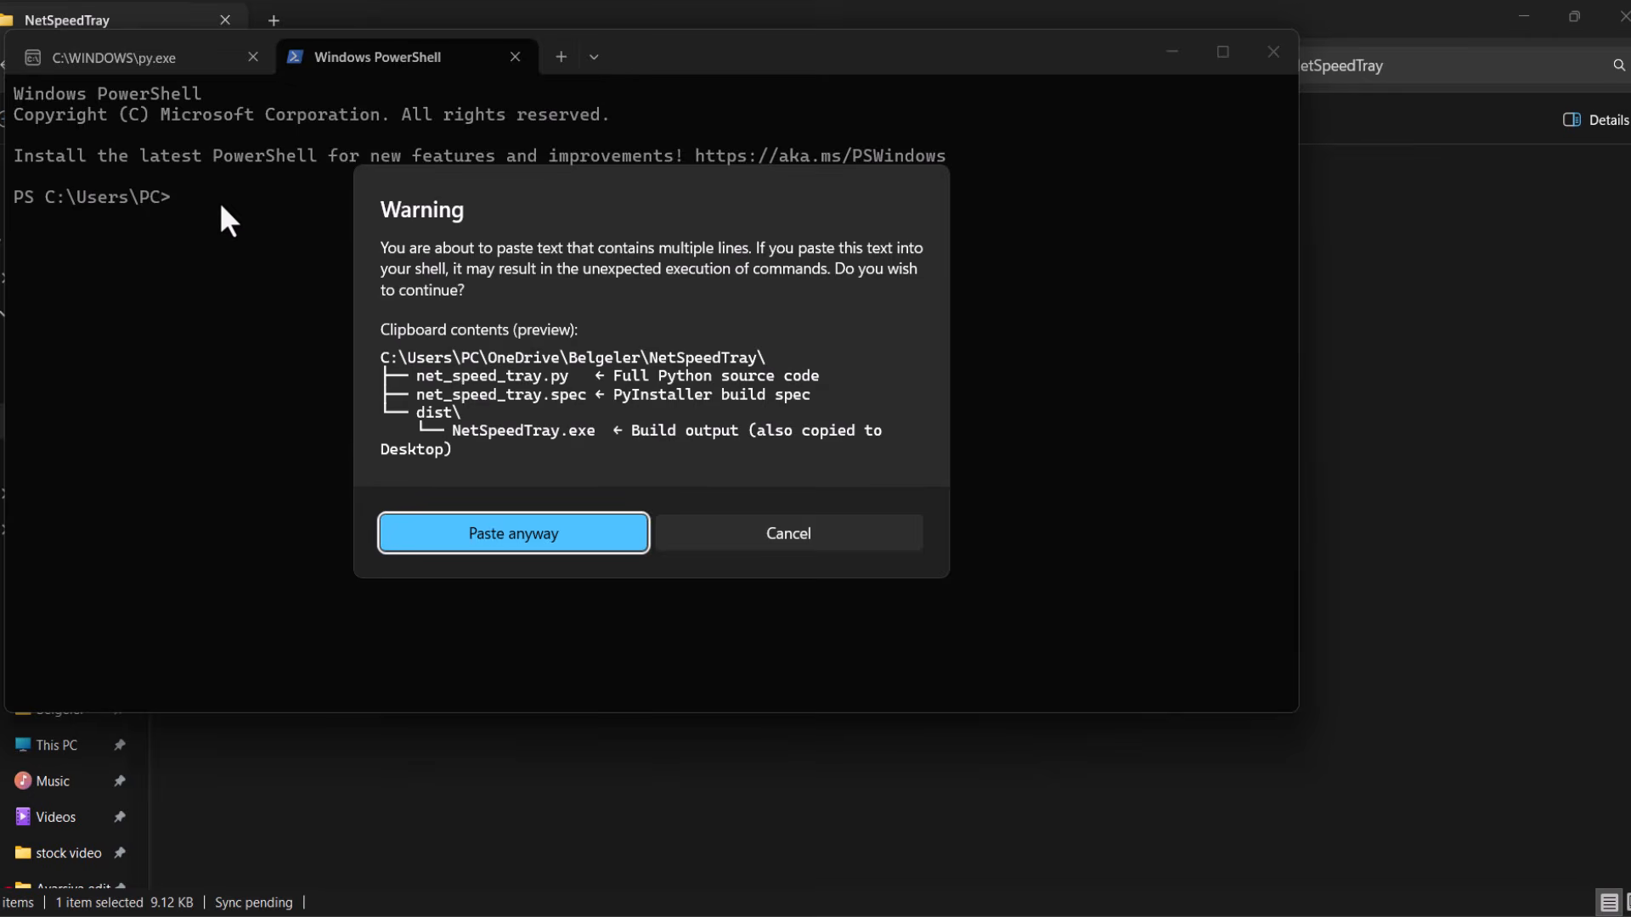
pyautogui.press('Return')
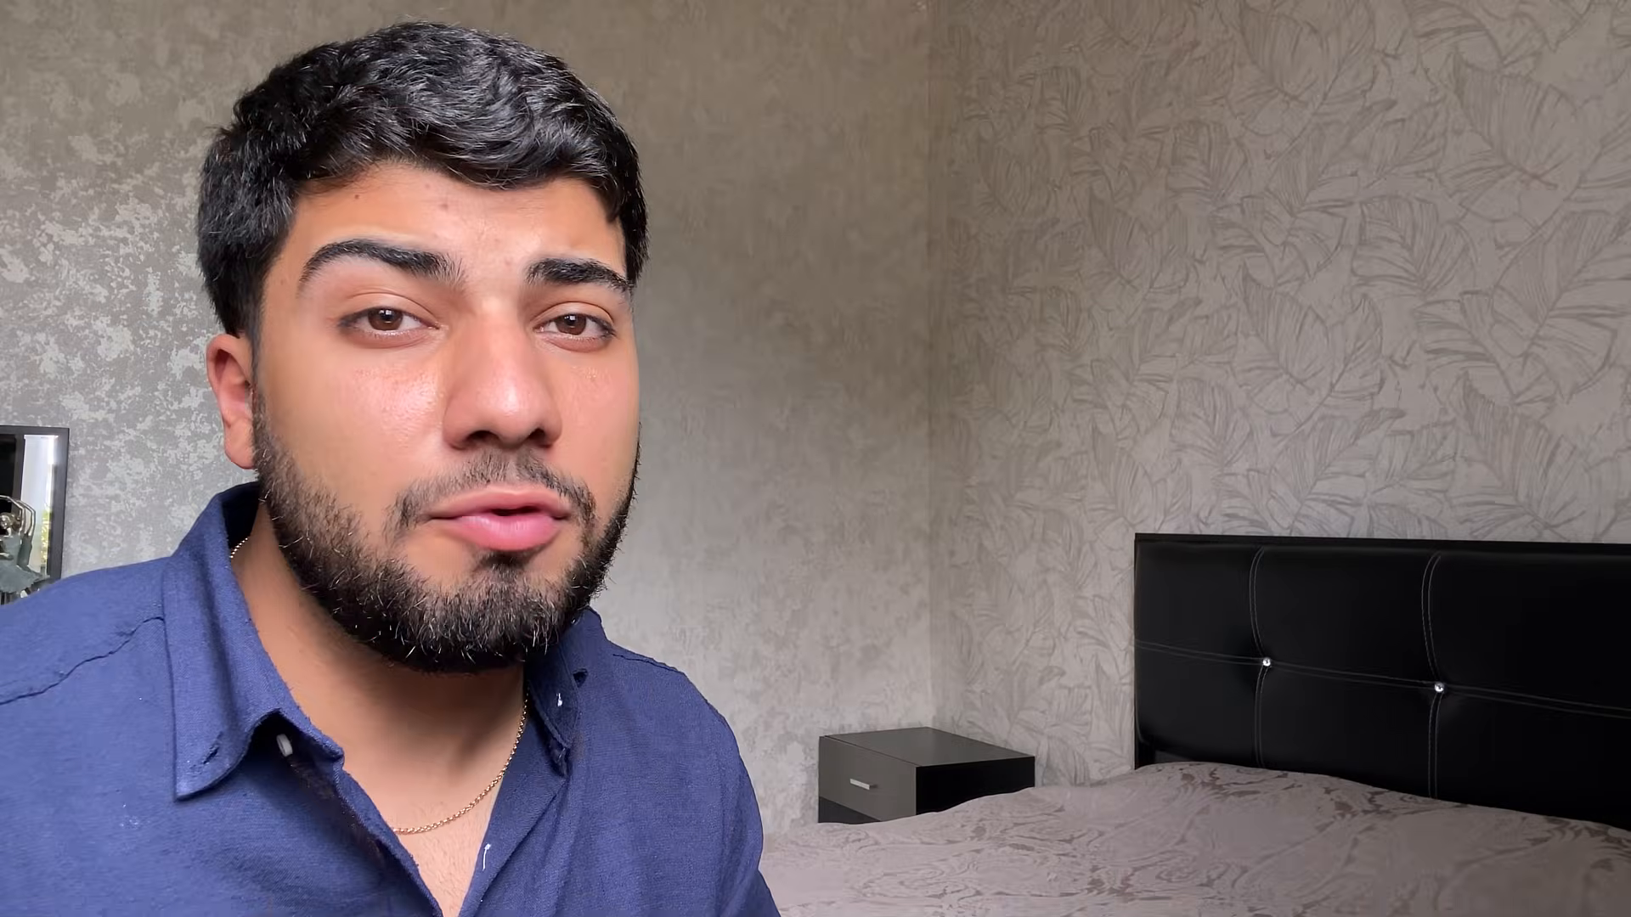